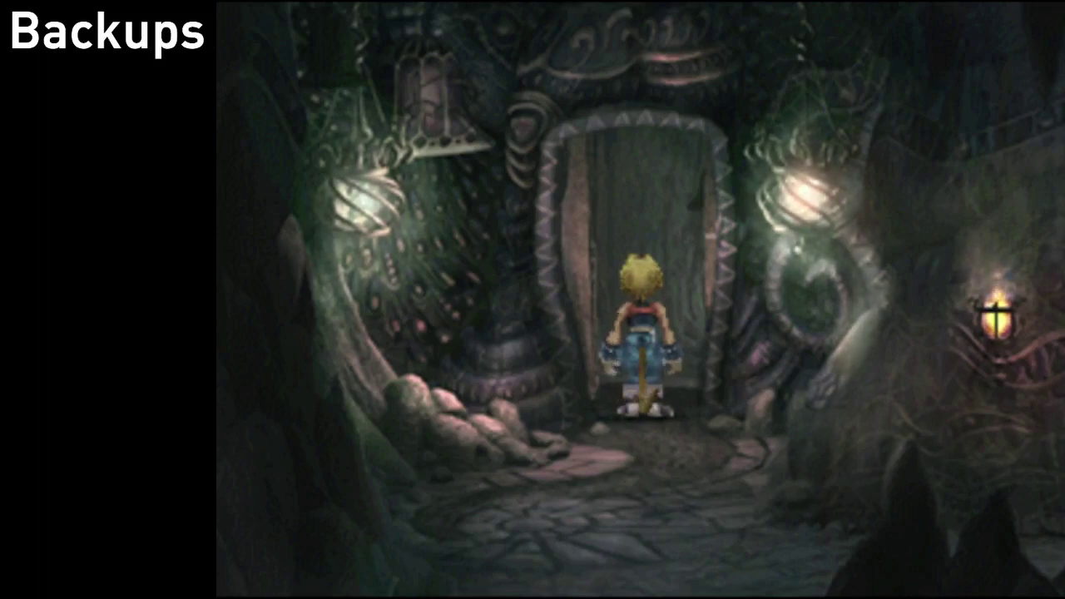
key(x)
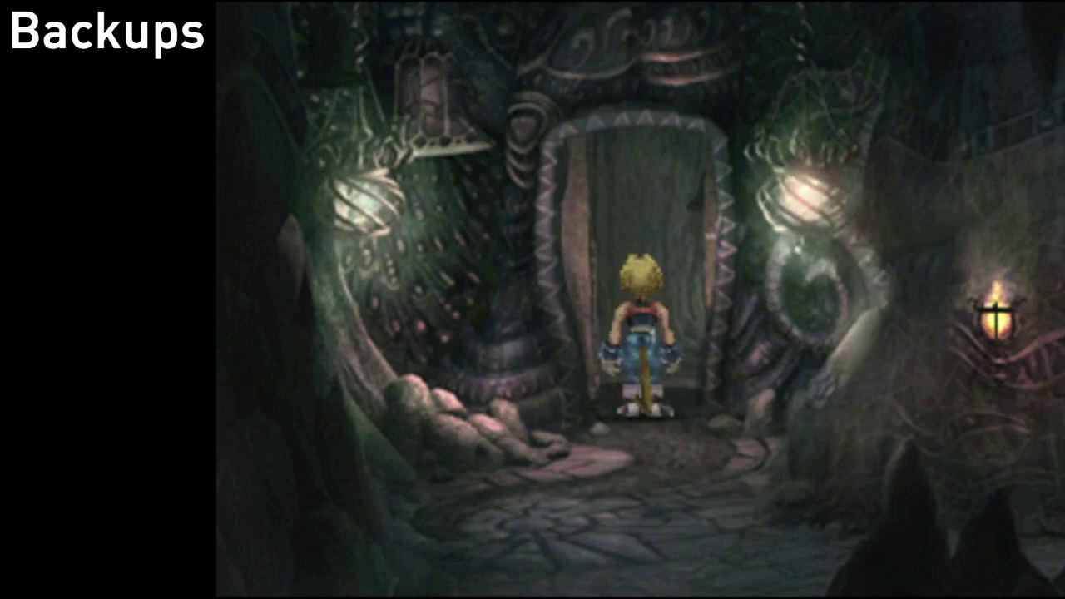
key(Down)
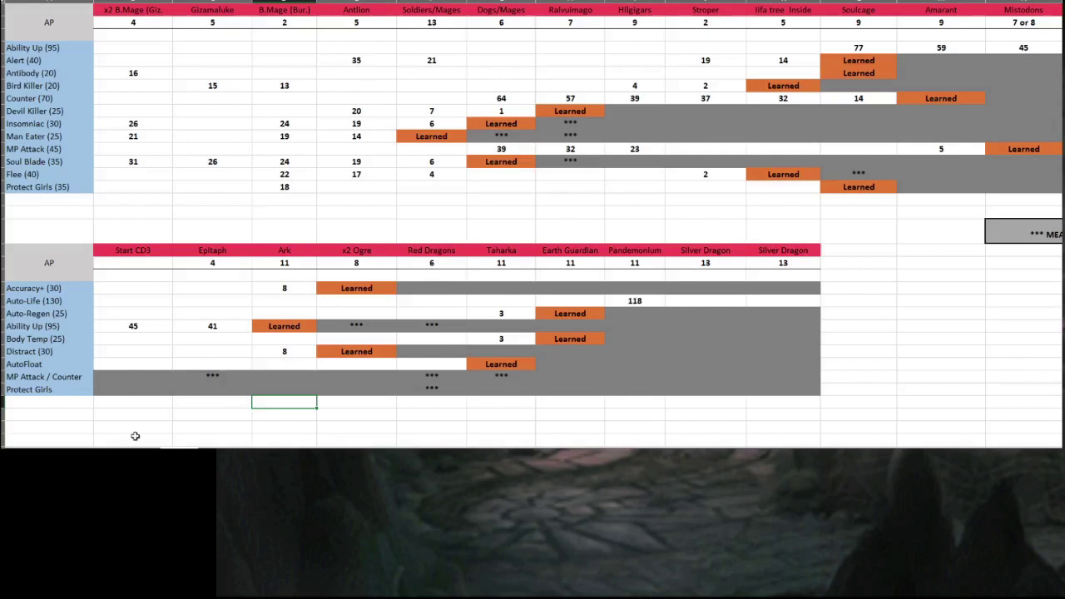
Look through the ability AP tables on the Freya, Steiner and Amarant sheets
key(ctrl+Page_Down)
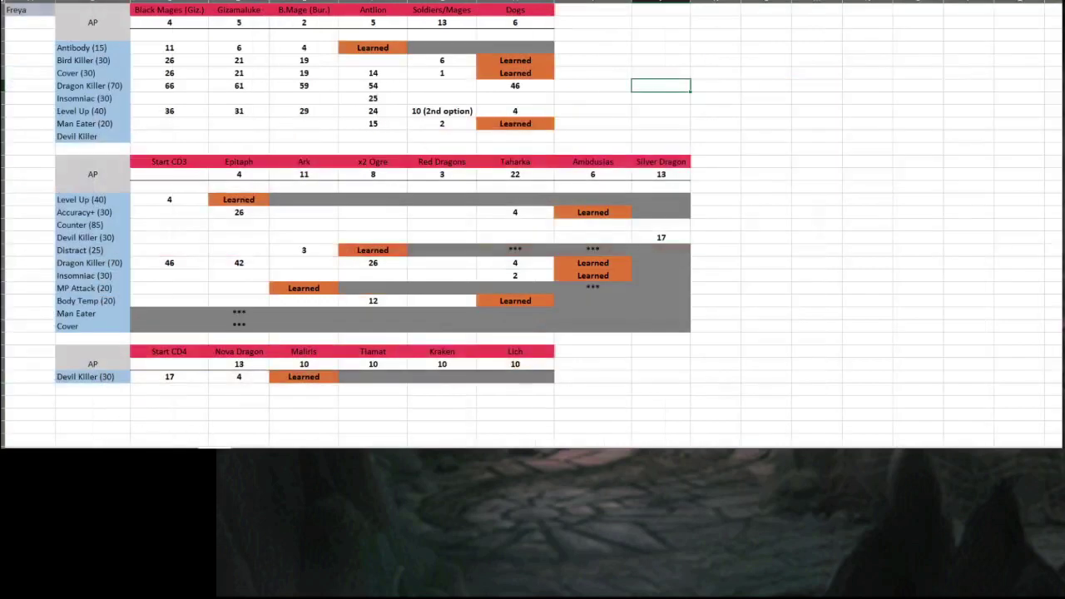
key(ctrl+Page_Down)
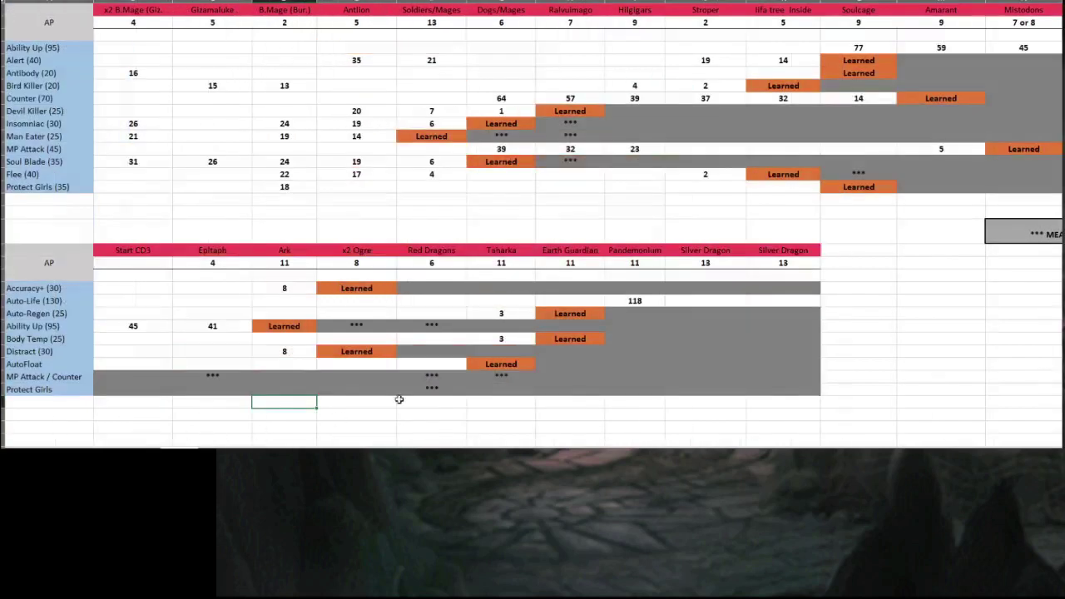
key(ctrl+Page_Up)
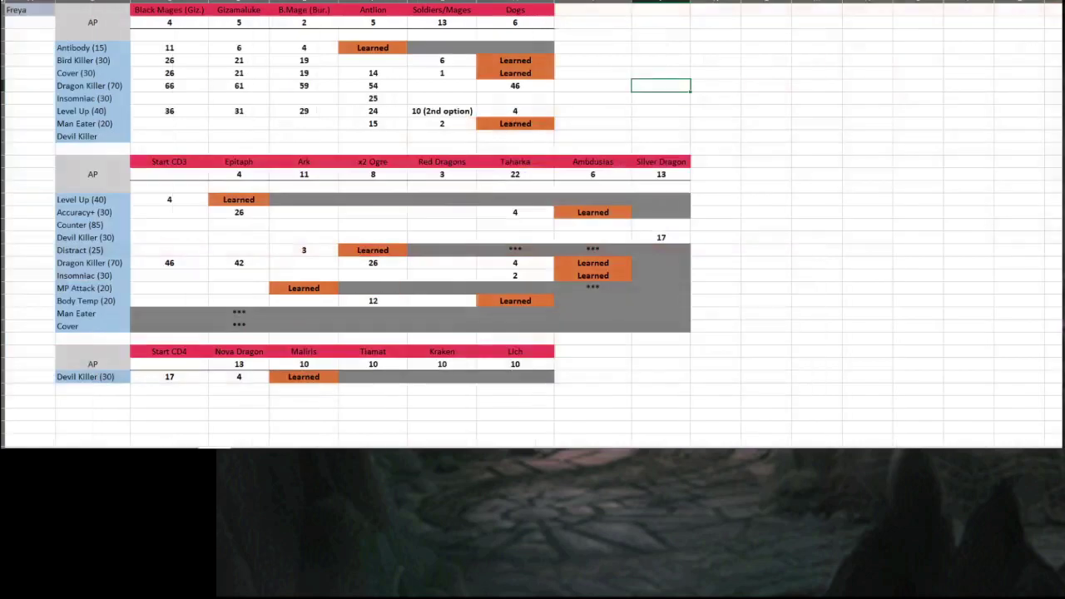
key(ctrl+Page_Up)
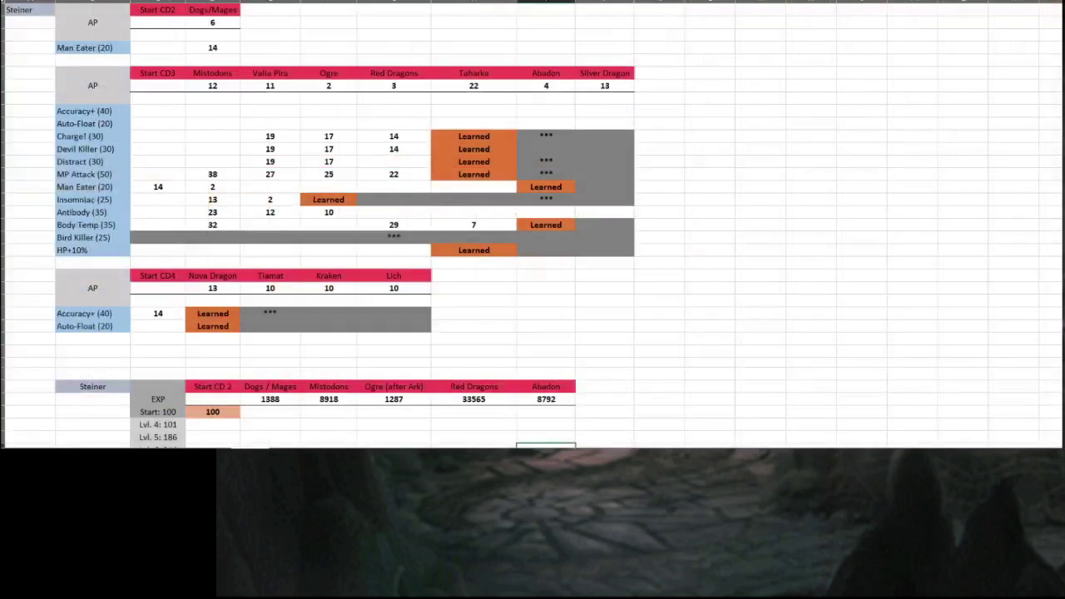
key(ctrl+Page_Up)
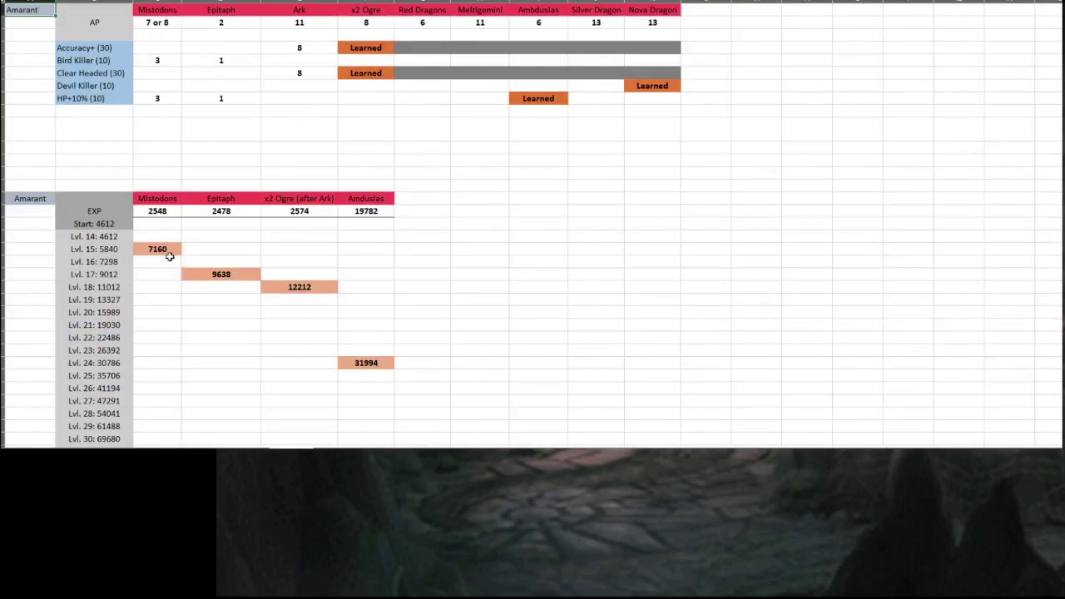
Examine the EXP and level tables on the Amarant and Freya sheets and on the sheet tracking Soul Blade and Flee
drag(140, 362, 362, 363)
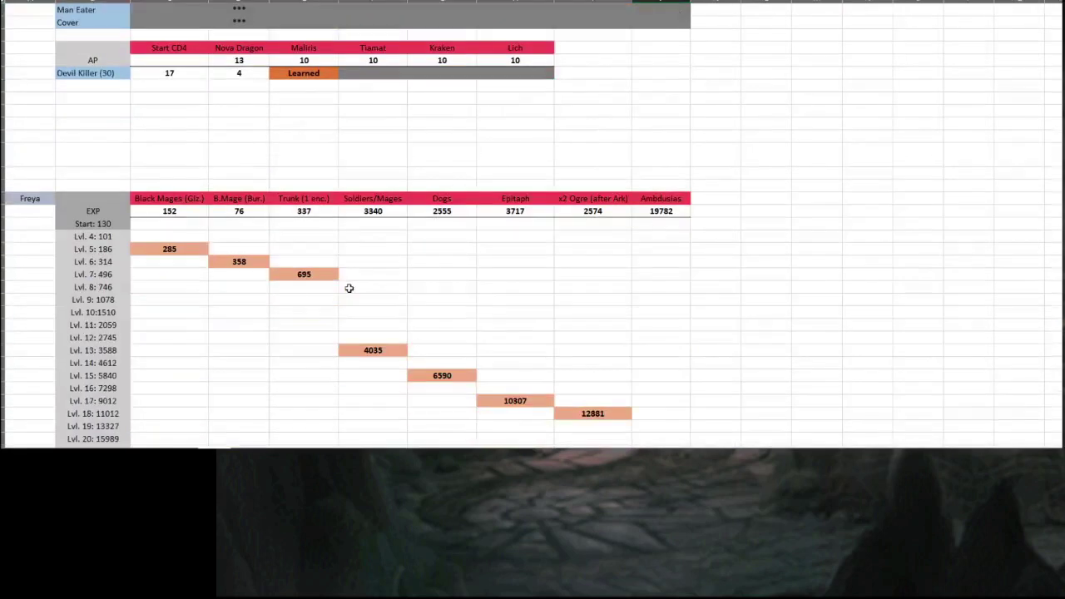
scroll(349, 288, down, 5)
drag(600, 289, 146, 289)
scroll(209, 245, up, 1)
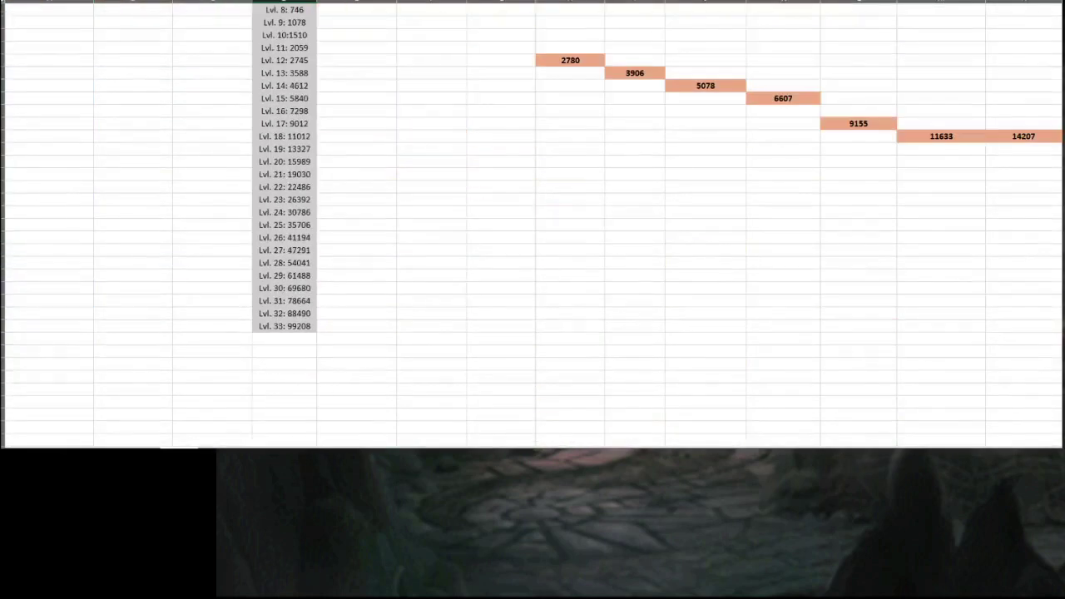
scroll(837, 441, right, 5)
scroll(806, 352, up, 1)
drag(803, 352, 150, 350)
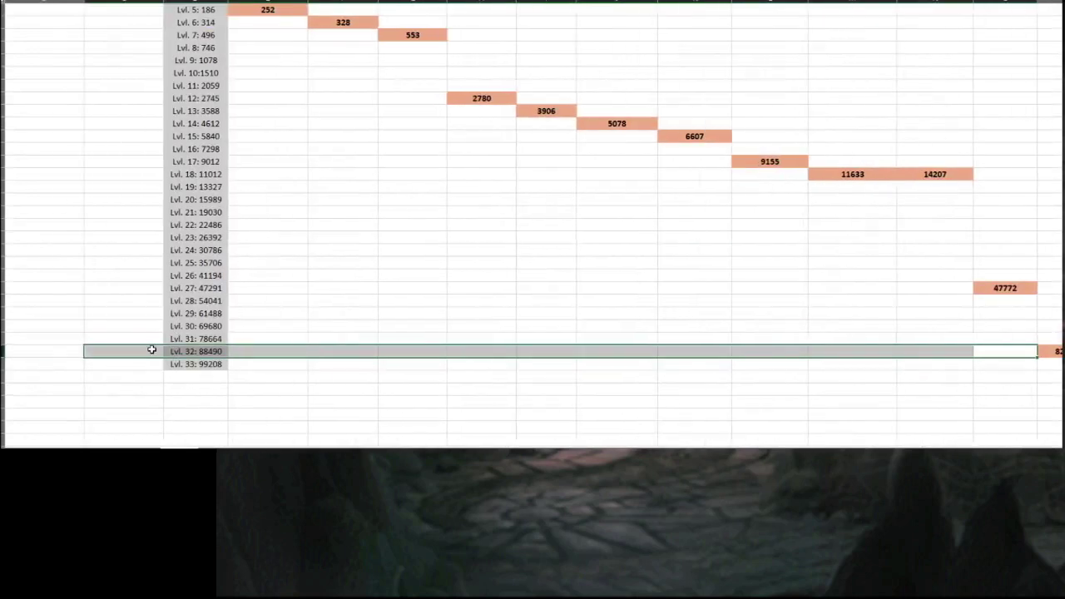
click(698, 325)
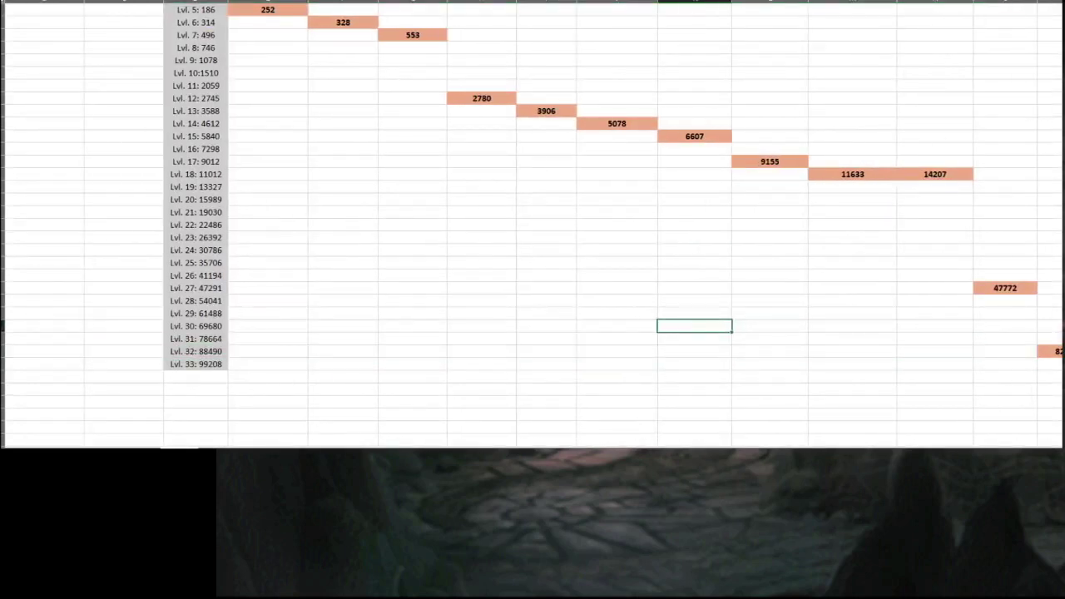
Examine the Steiner sheet's EXP table up to the Abadon fight and its ability AP tables
key(ctrl+Page_Down)
key(ctrl+Page_Down)
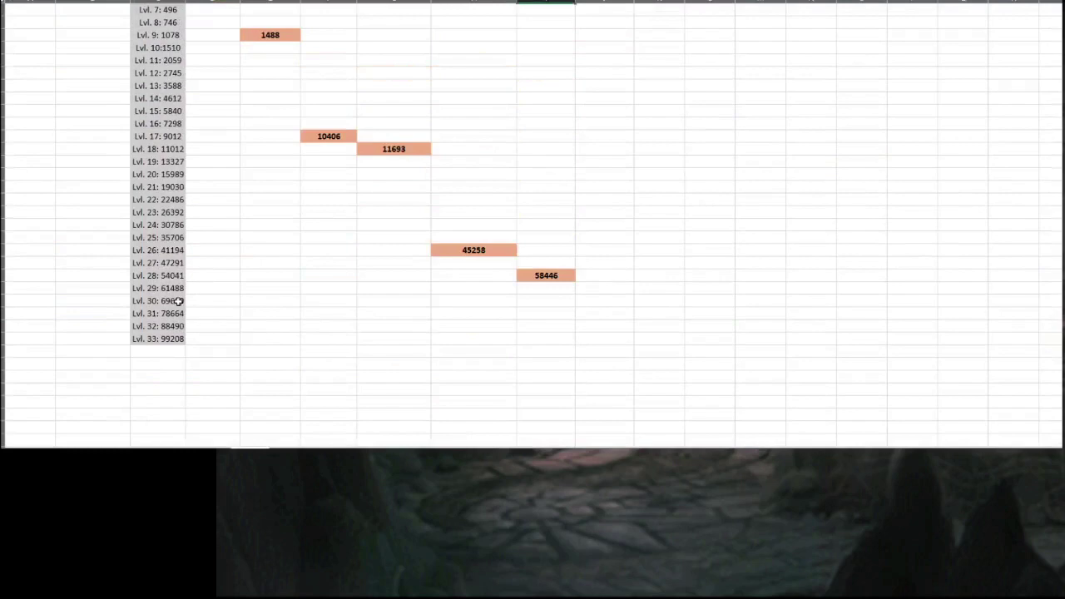
drag(197, 275, 591, 275)
scroll(478, 262, up, 2)
scroll(479, 262, up, 10)
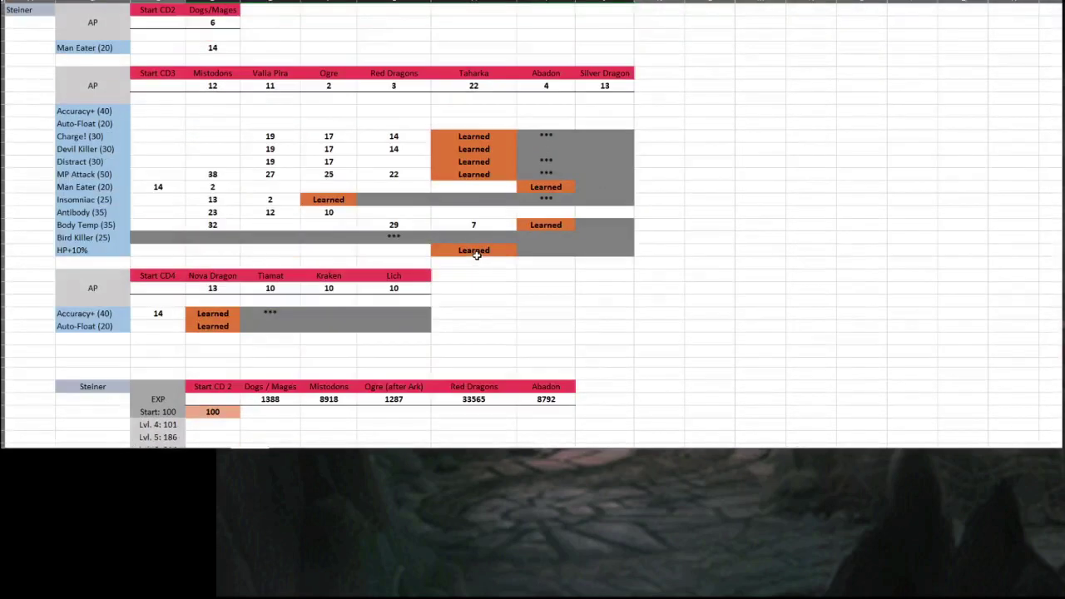
scroll(252, 364, down, 4)
scroll(454, 275, down, 3)
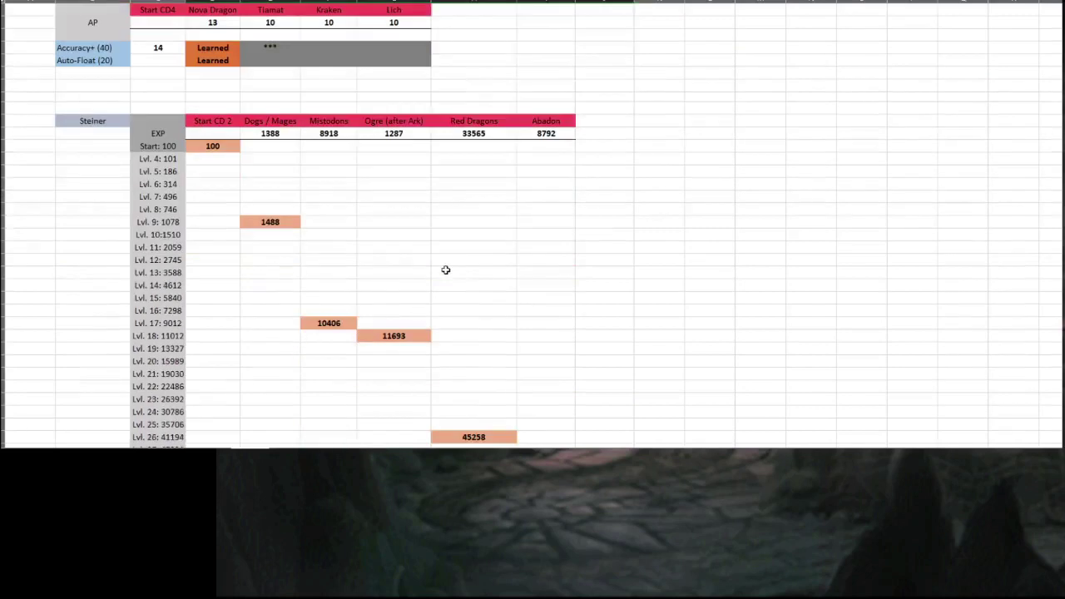
scroll(445, 269, up, 7)
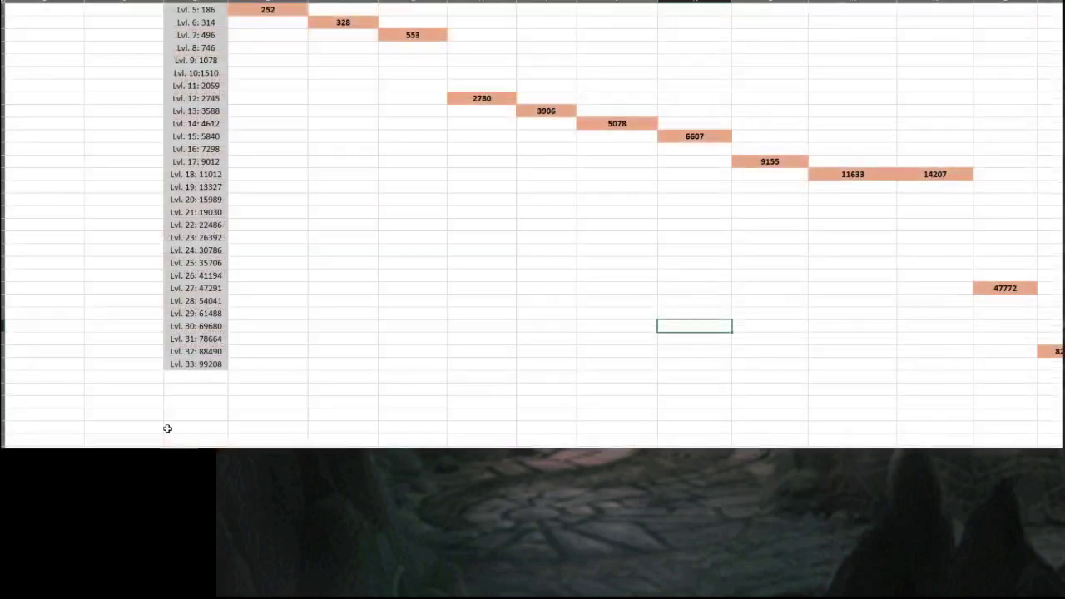
Return to the ability table with Soul Blade and Flee and examine the AP entries in the x2 B.Mage (Giz.) column
scroll(378, 276, up, 15)
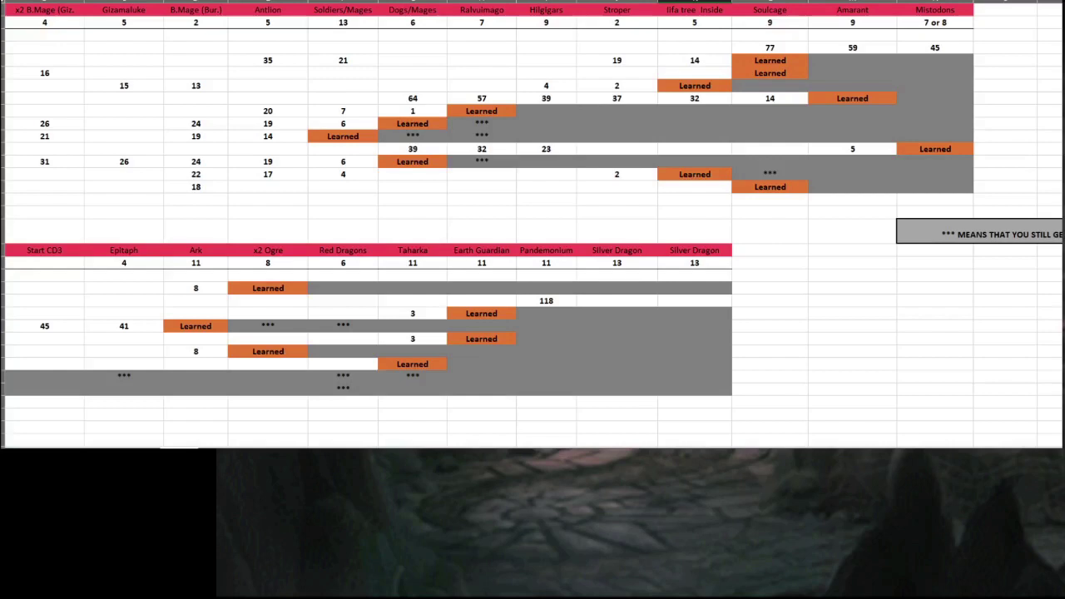
scroll(533, 224, left, 2)
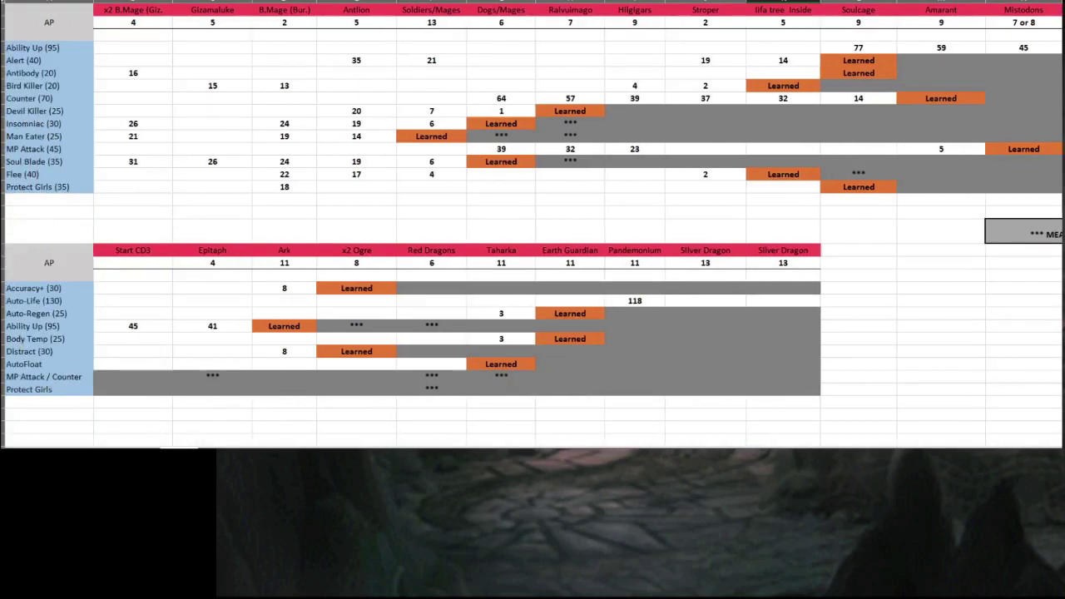
click(126, 73)
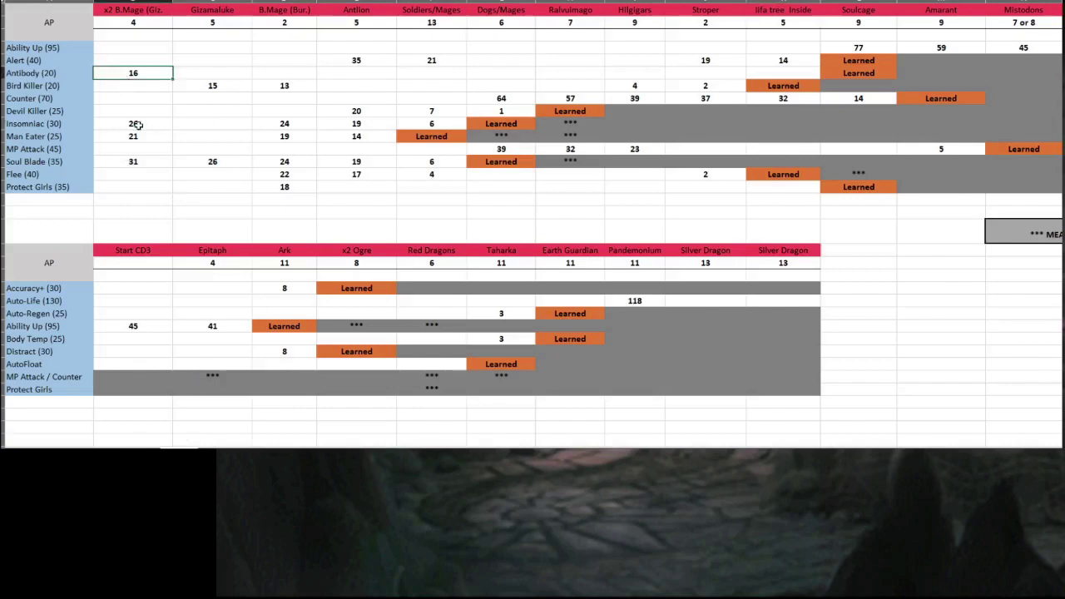
drag(117, 10, 133, 163)
click(158, 73)
click(95, 47)
drag(131, 9, 130, 22)
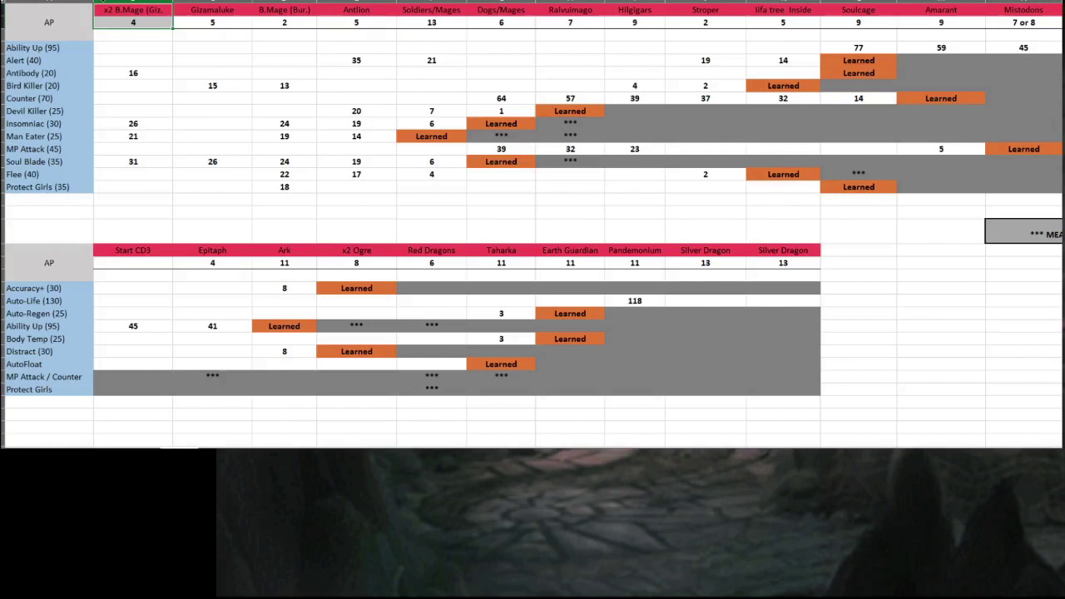
click(136, 22)
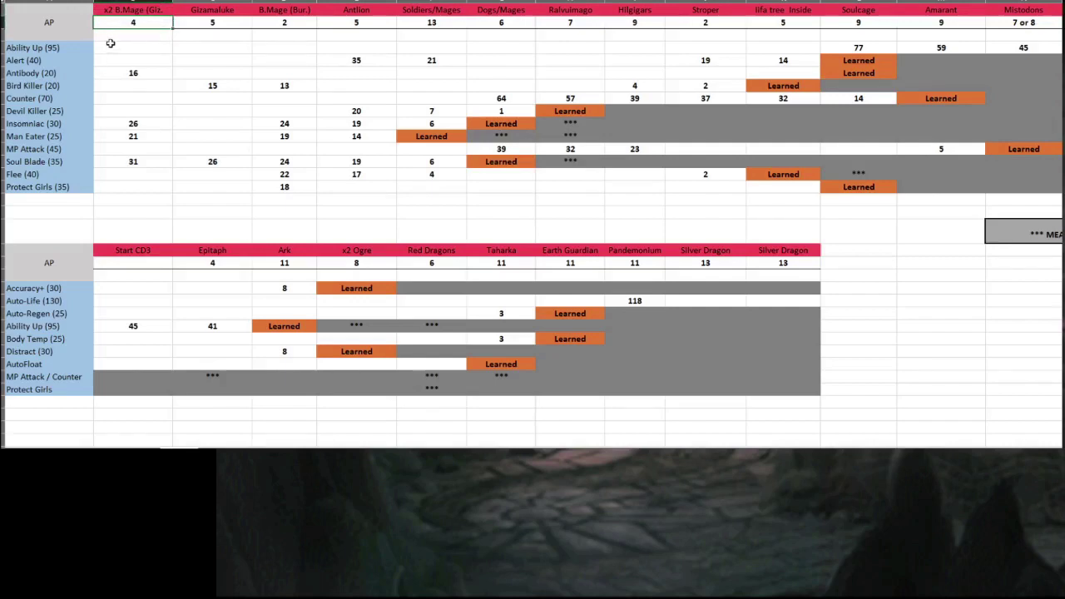
Examine the ability list and compare Antibody's AP requirement with the AP earned and remaining for the x2 B.Mage (Giz.) fight
drag(58, 48, 48, 181)
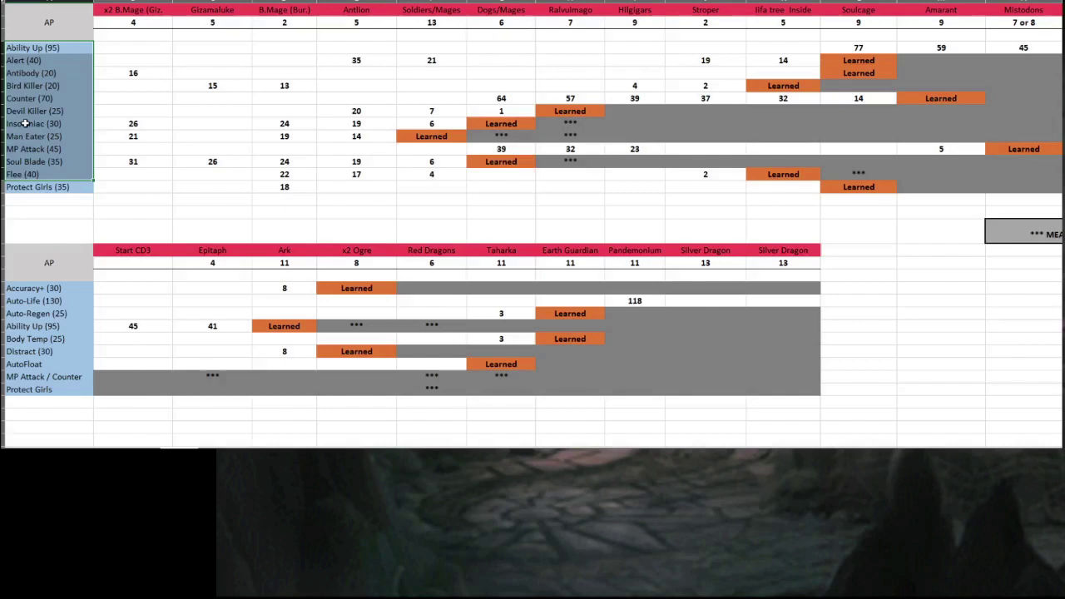
click(133, 72)
click(48, 76)
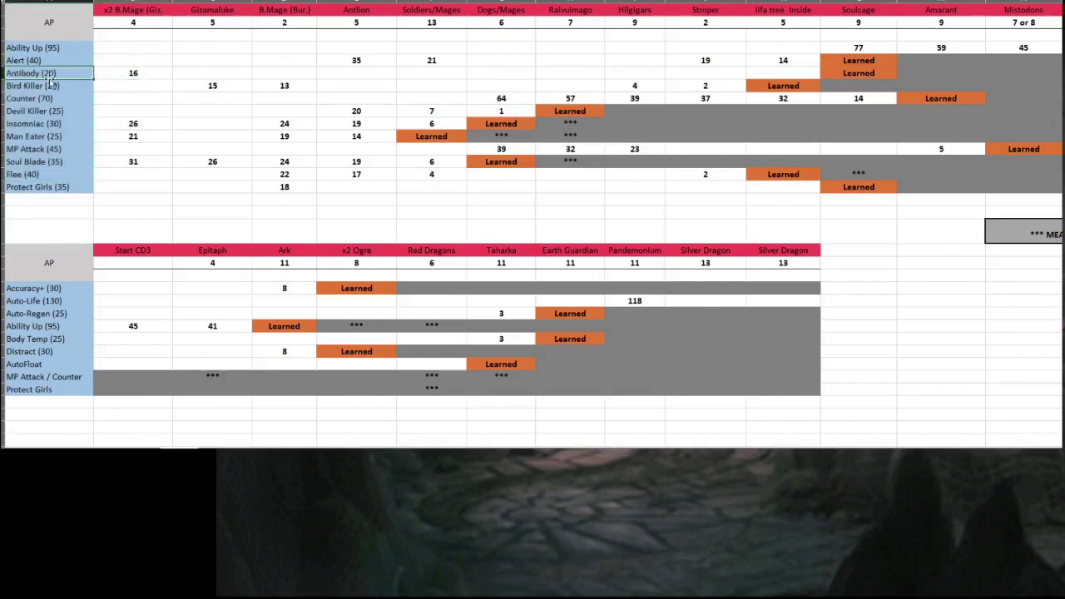
click(32, 109)
click(25, 75)
click(139, 12)
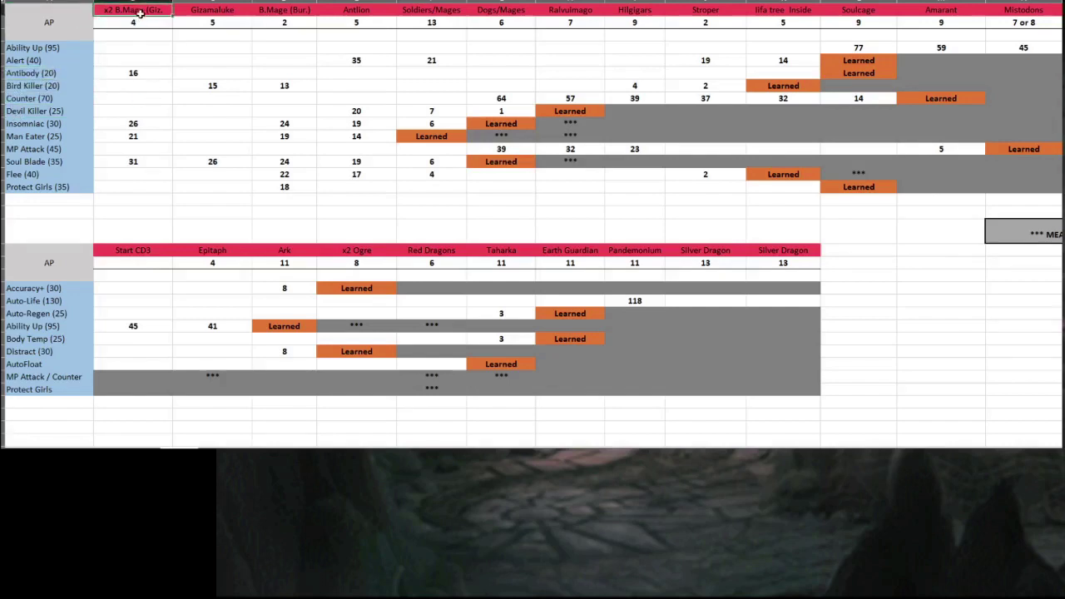
click(142, 22)
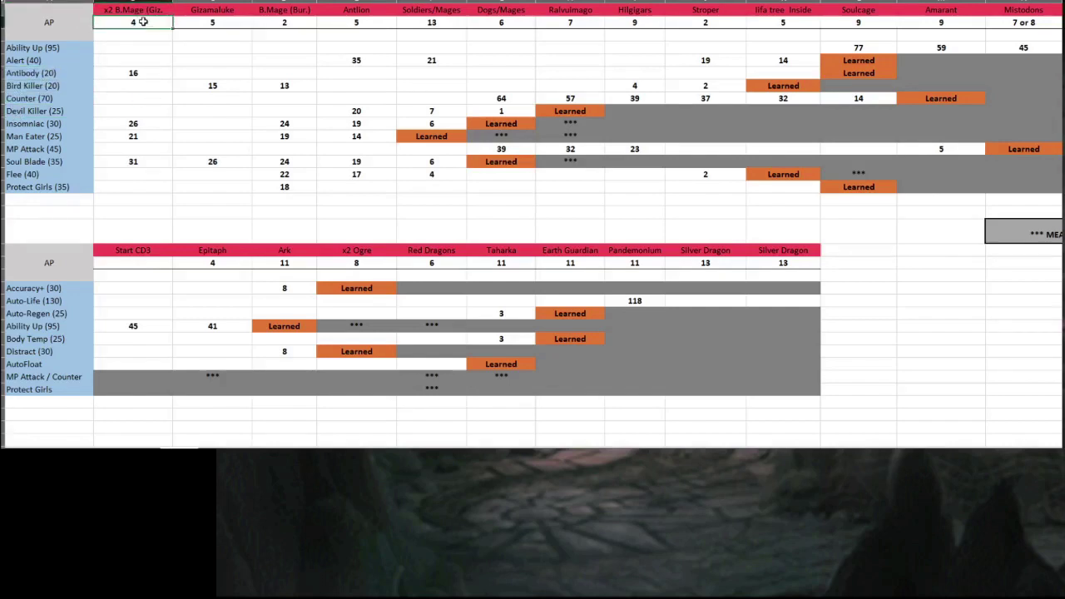
click(136, 75)
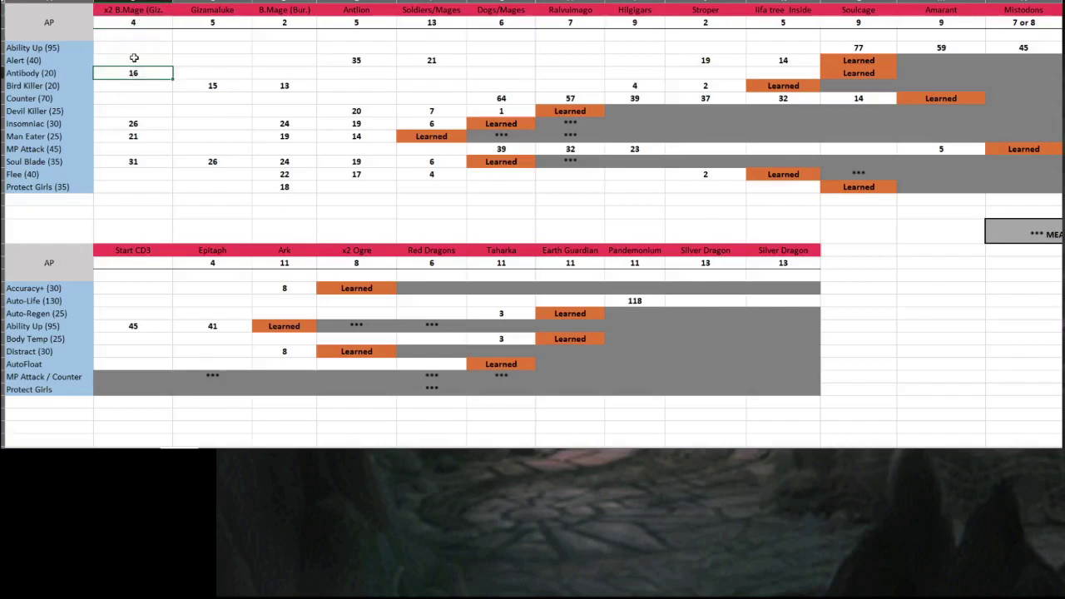
click(60, 72)
click(139, 11)
click(132, 23)
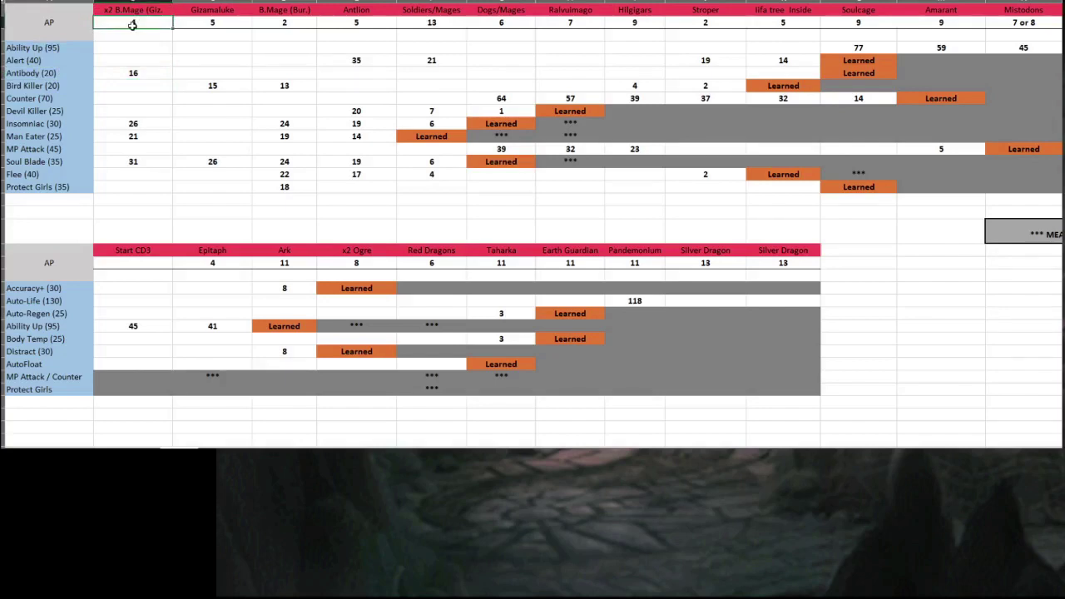
click(130, 75)
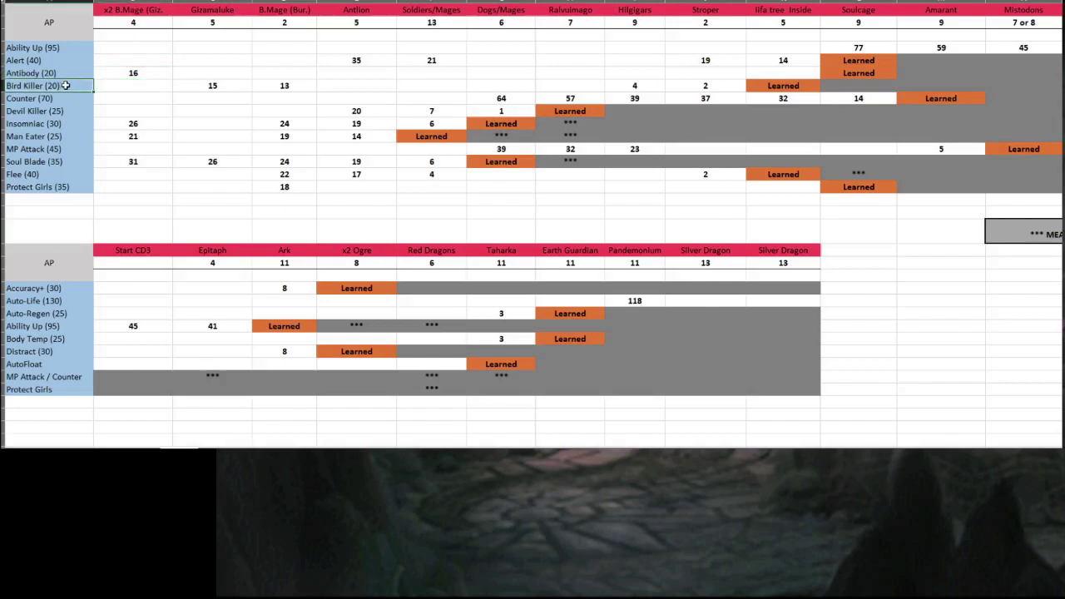
Trace Bird Killer's AP progress through the Gizamaluke, B.Mage (Bur.), Hilgigars, Stroper and Iifa tree Inside columns
click(103, 89)
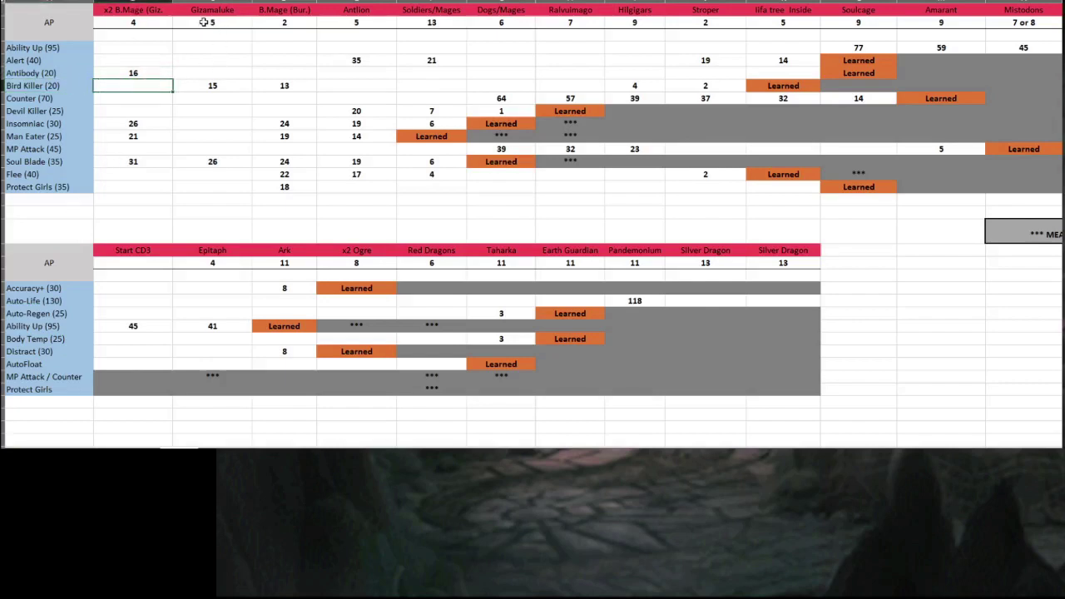
click(214, 22)
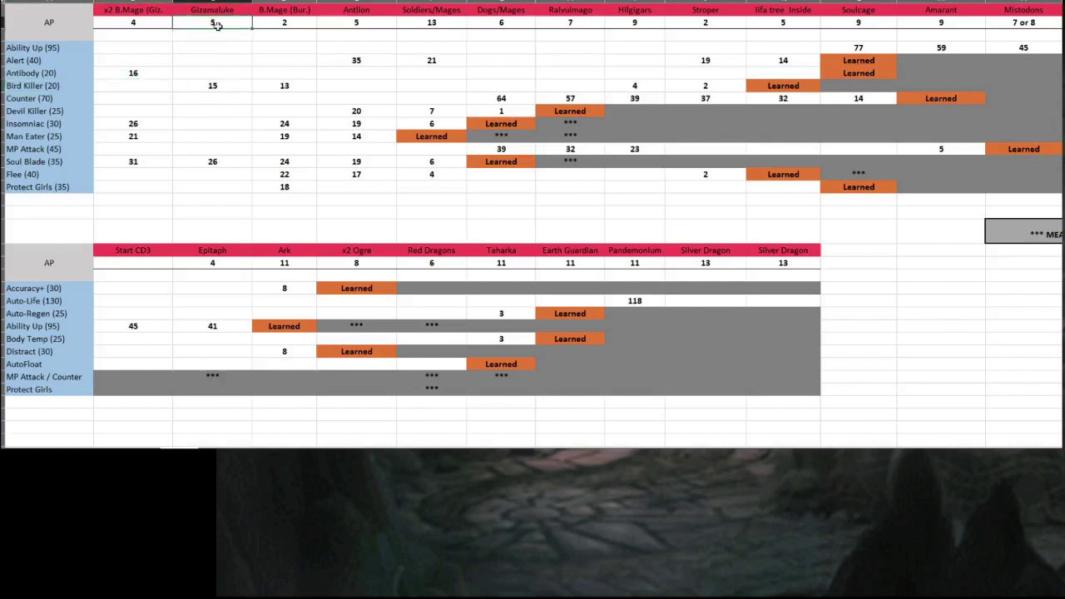
click(217, 88)
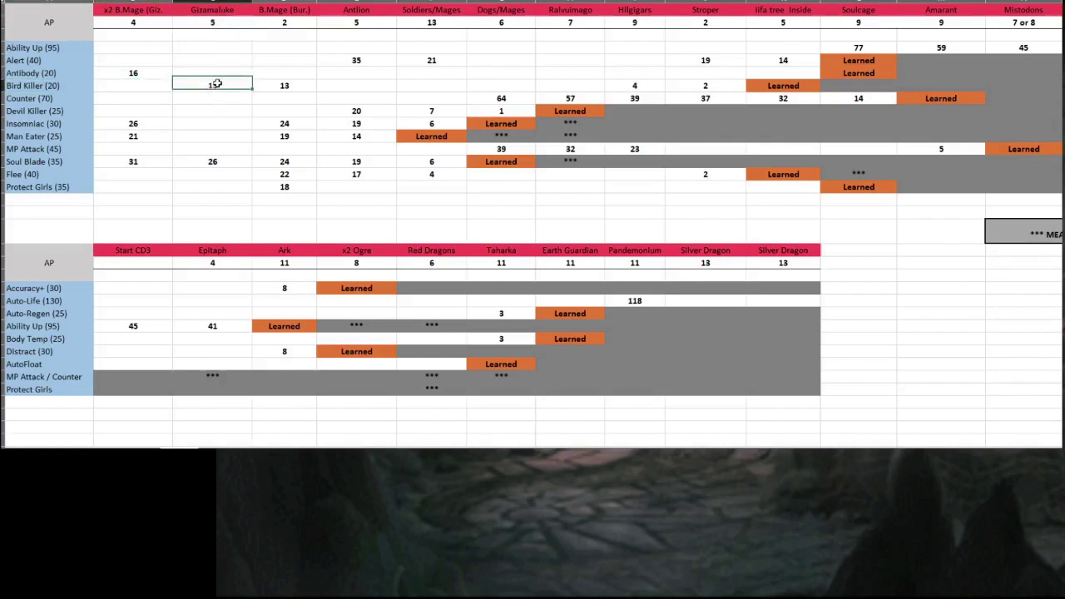
click(283, 85)
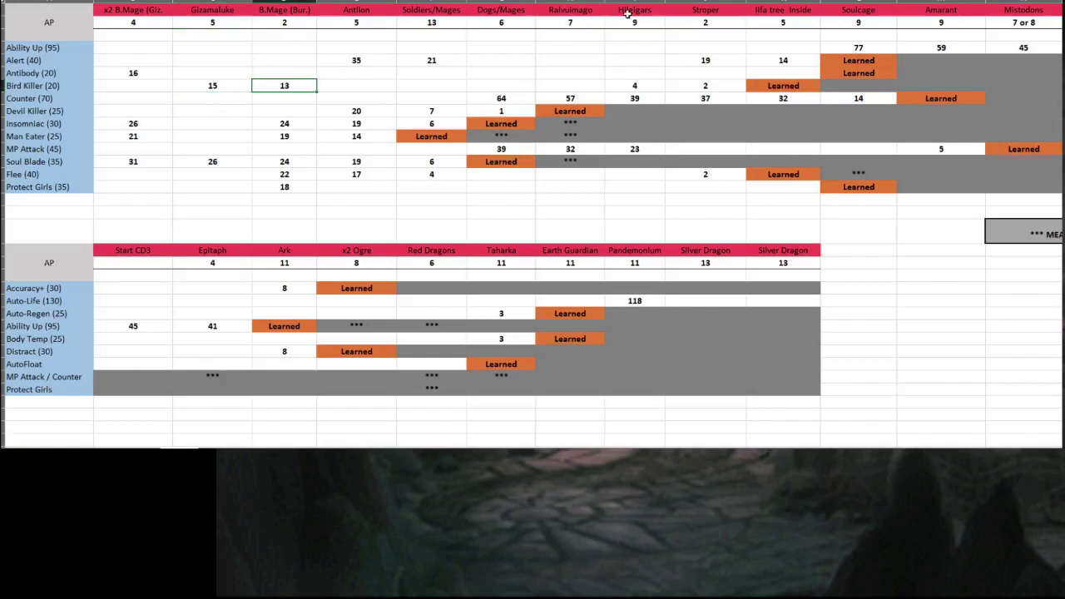
click(641, 86)
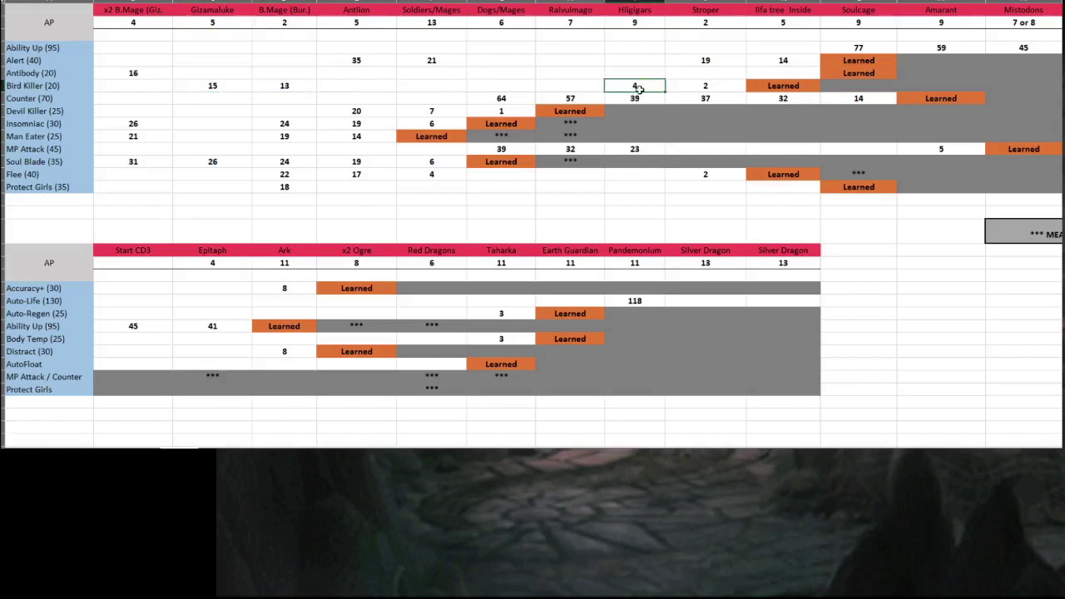
click(707, 22)
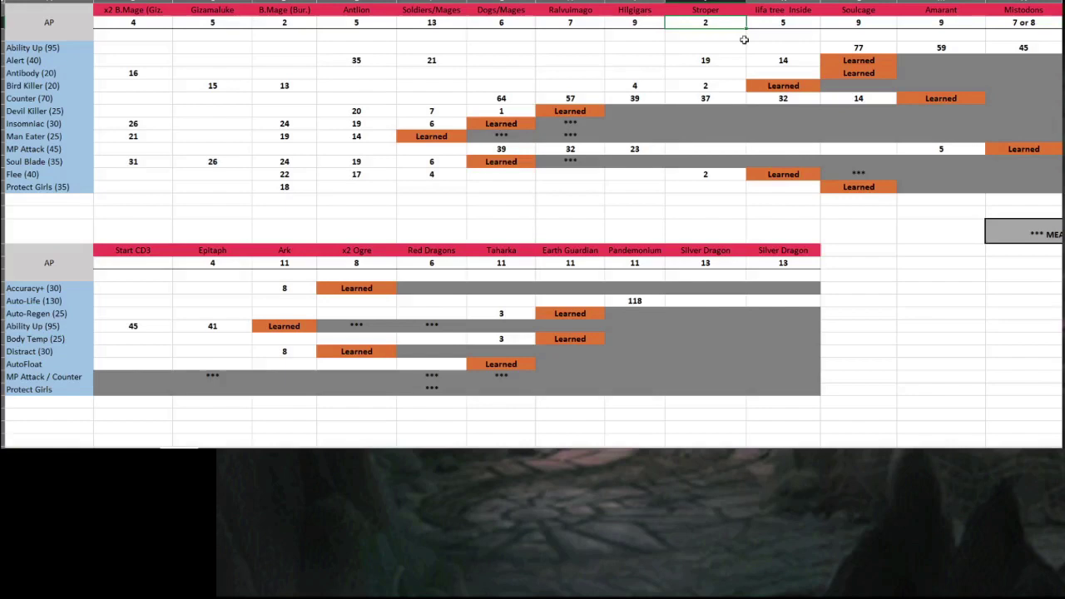
click(716, 84)
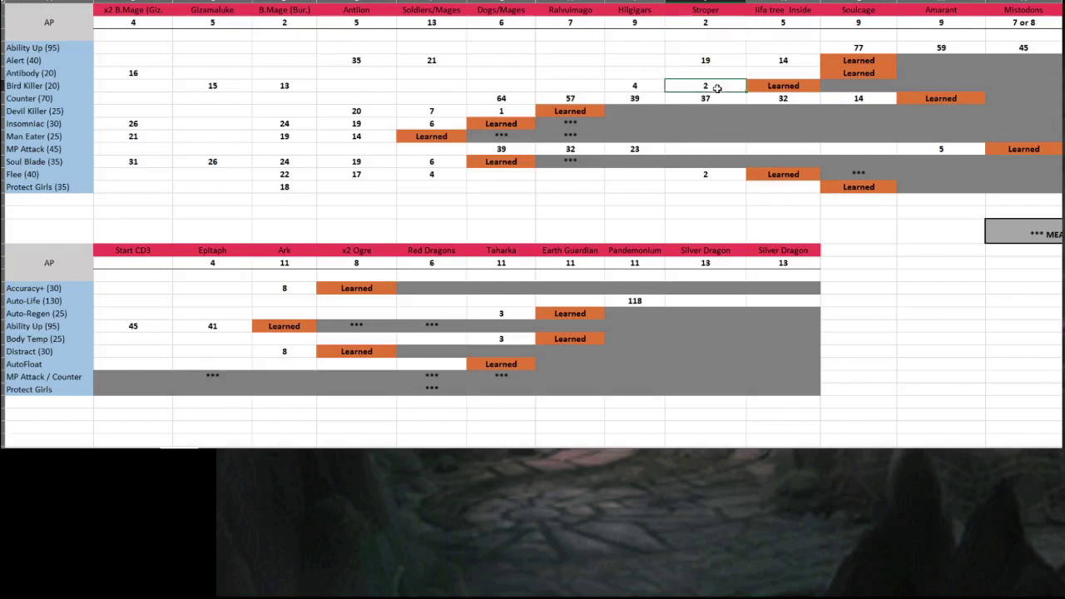
click(783, 22)
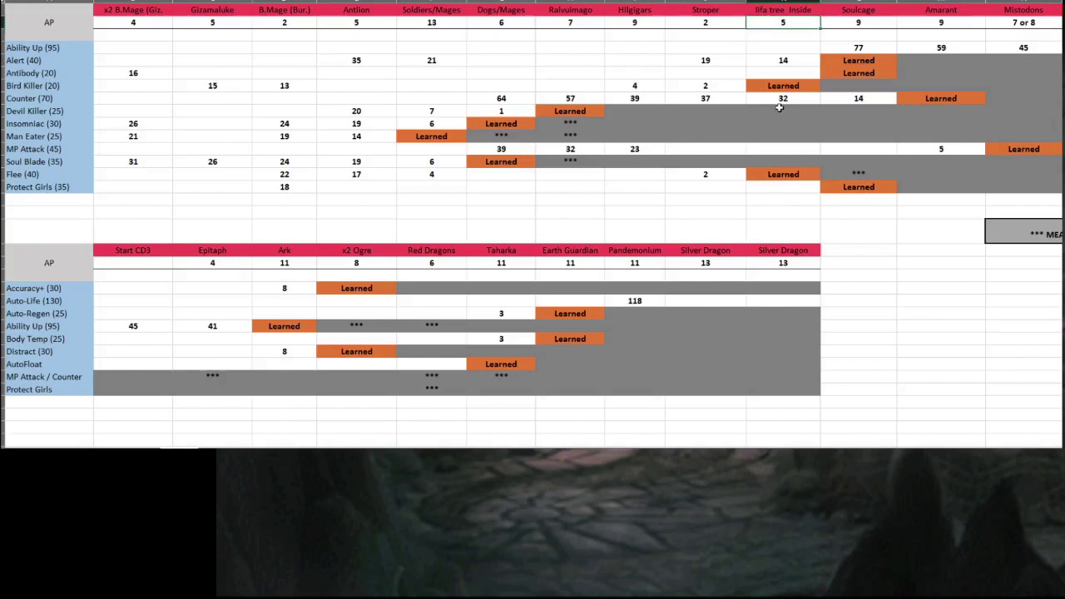
Check Bird Killer's entry in the Iifa tree Inside column against the neighbouring cells
click(718, 88)
click(783, 85)
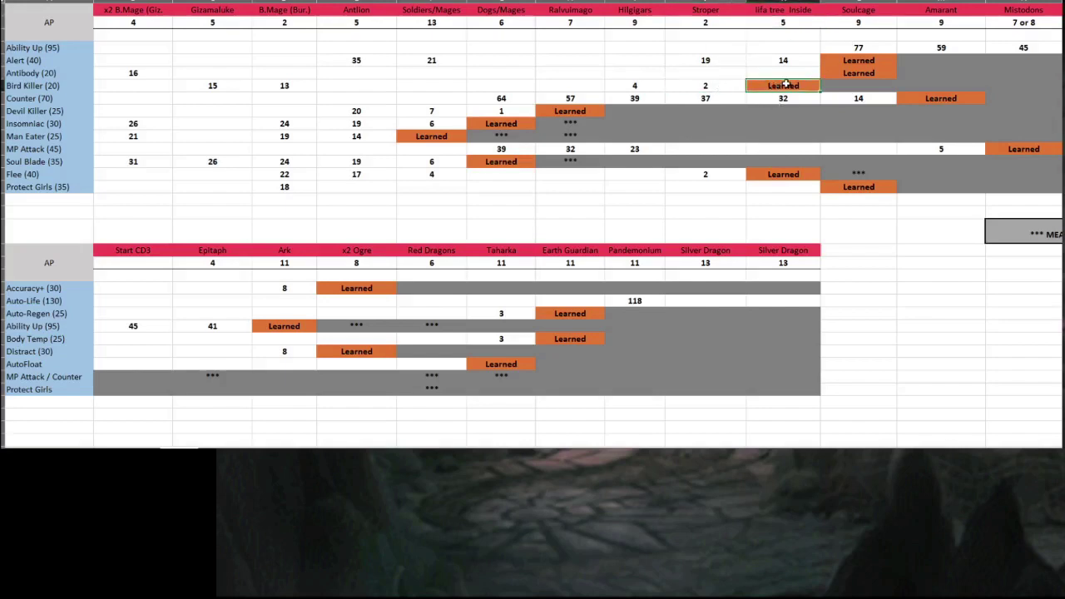
mouse_move(783, 48)
mouse_down()
mouse_move(777, 83)
mouse_move(783, 47)
mouse_up()
click(774, 87)
click(753, 97)
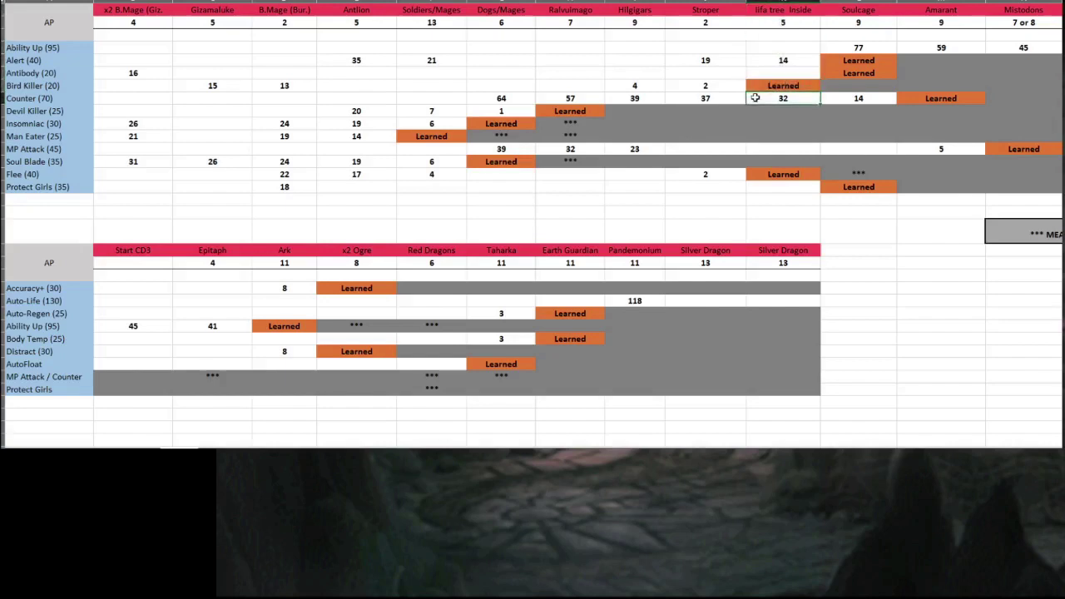
Examine Man Eater's *** marker in the Ralvuimago column and read the note explaining what *** means
click(572, 136)
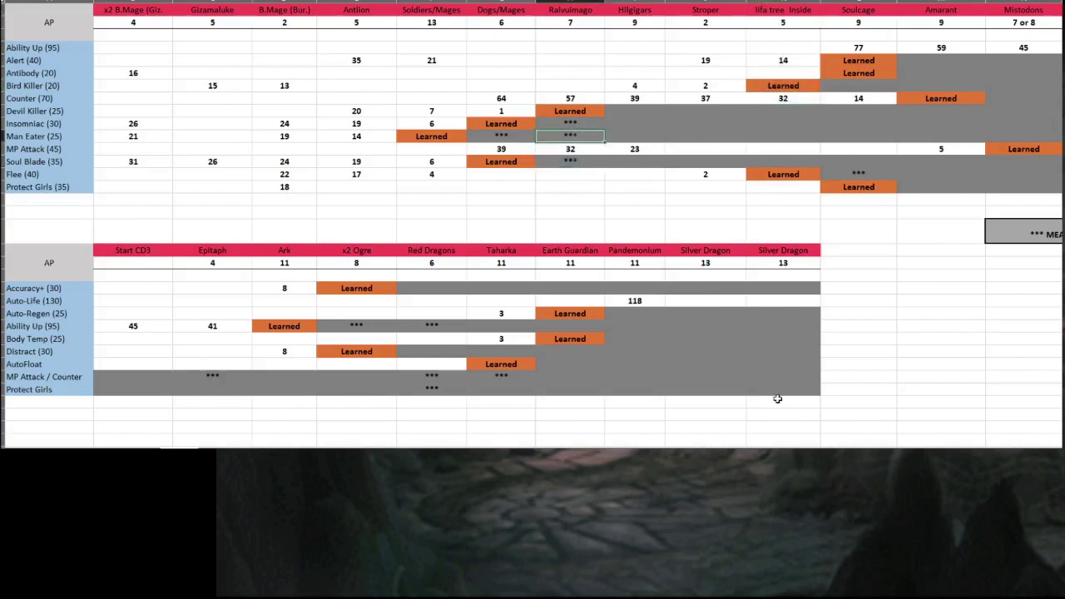
scroll(532, 249, right, 4)
click(640, 221)
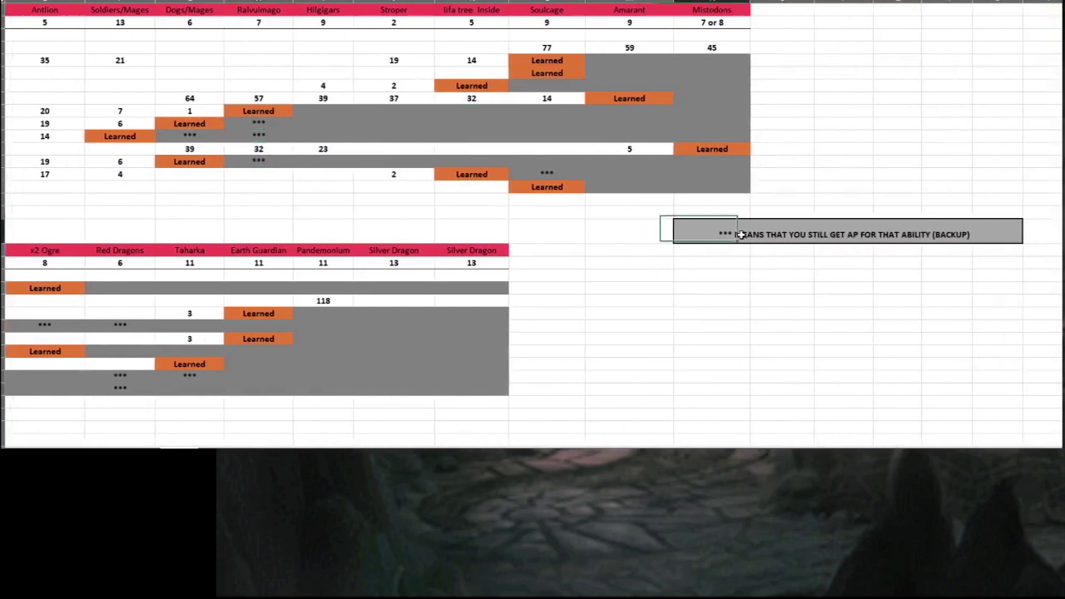
drag(747, 230, 963, 237)
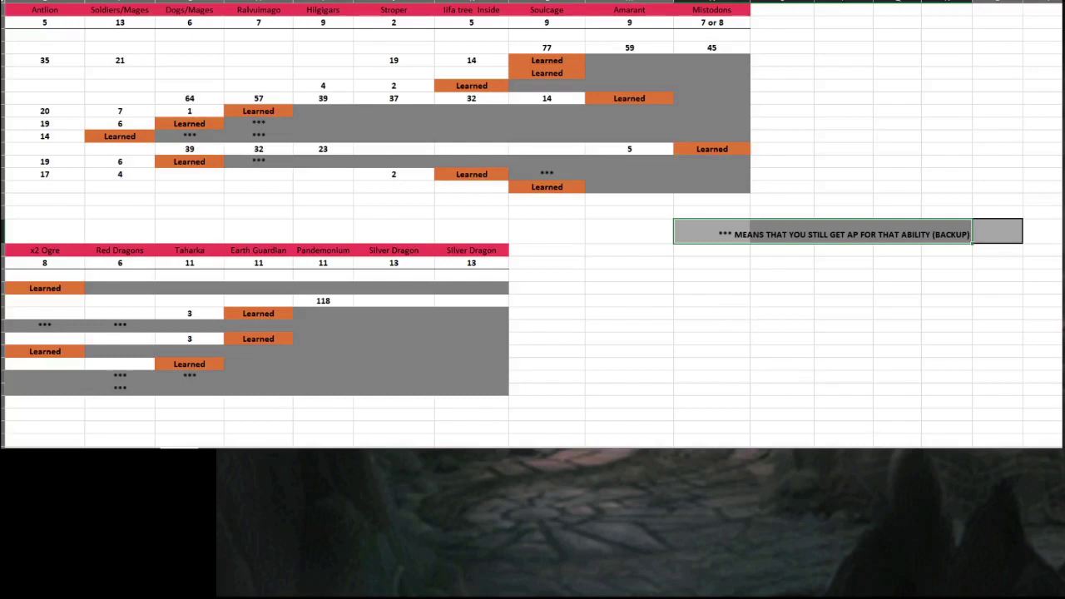
scroll(532, 225, left, 4)
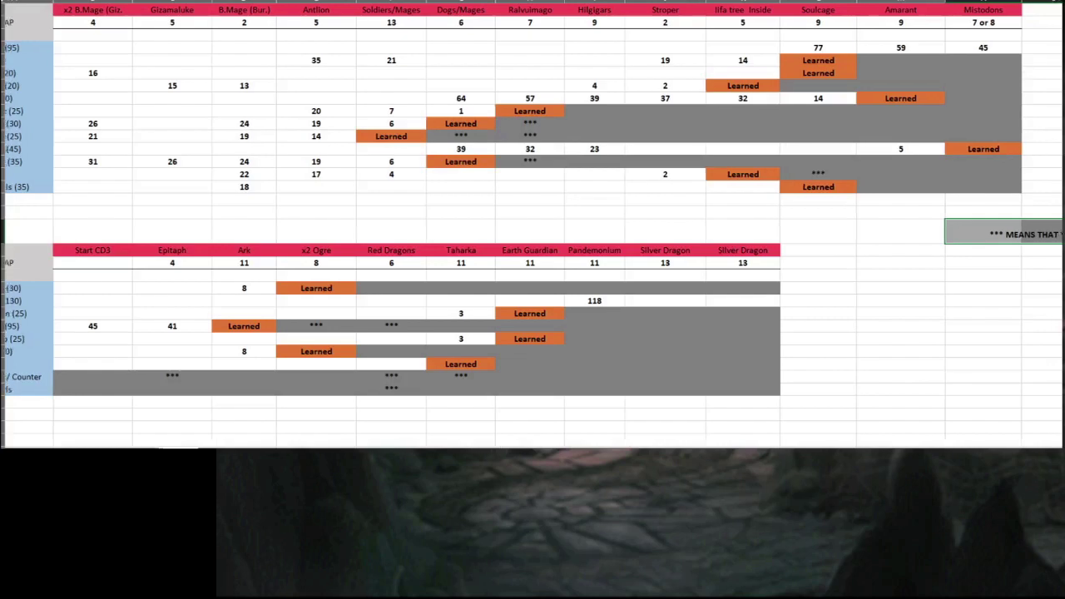
scroll(765, 444, right, 4)
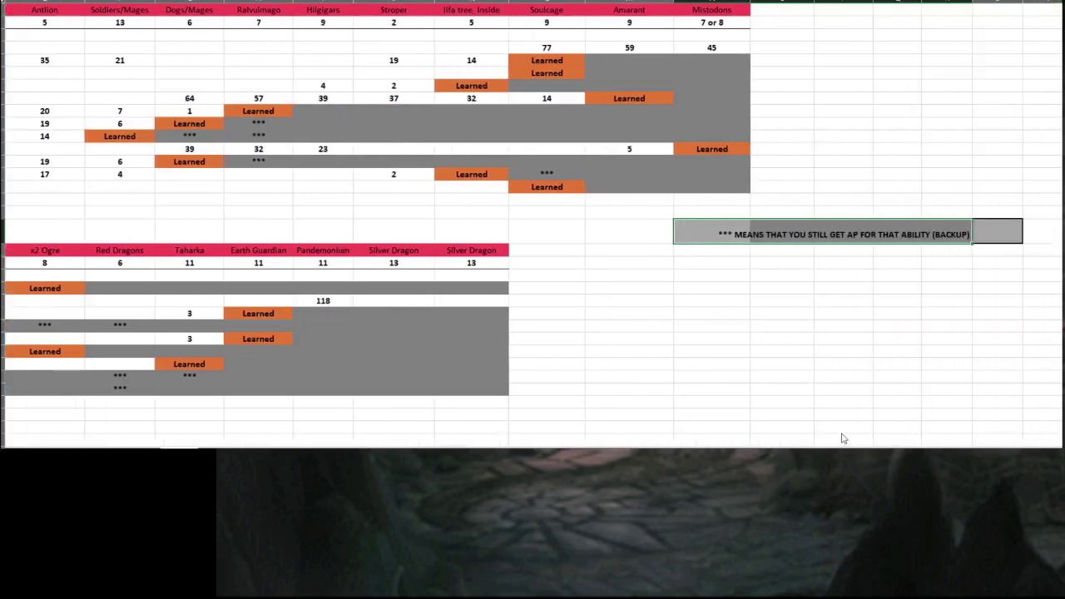
click(936, 213)
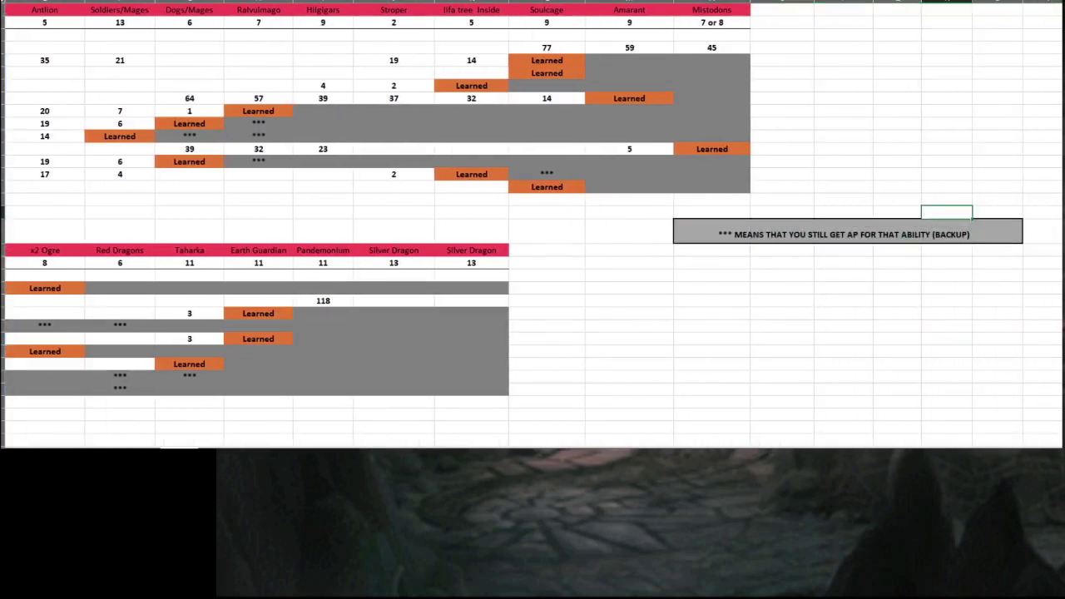
scroll(752, 444, left, 4)
Compare Insomniac's AP requirement with its entry and the AP earned in the x2 B.Mage (Giz.) column
click(583, 163)
click(121, 123)
click(61, 121)
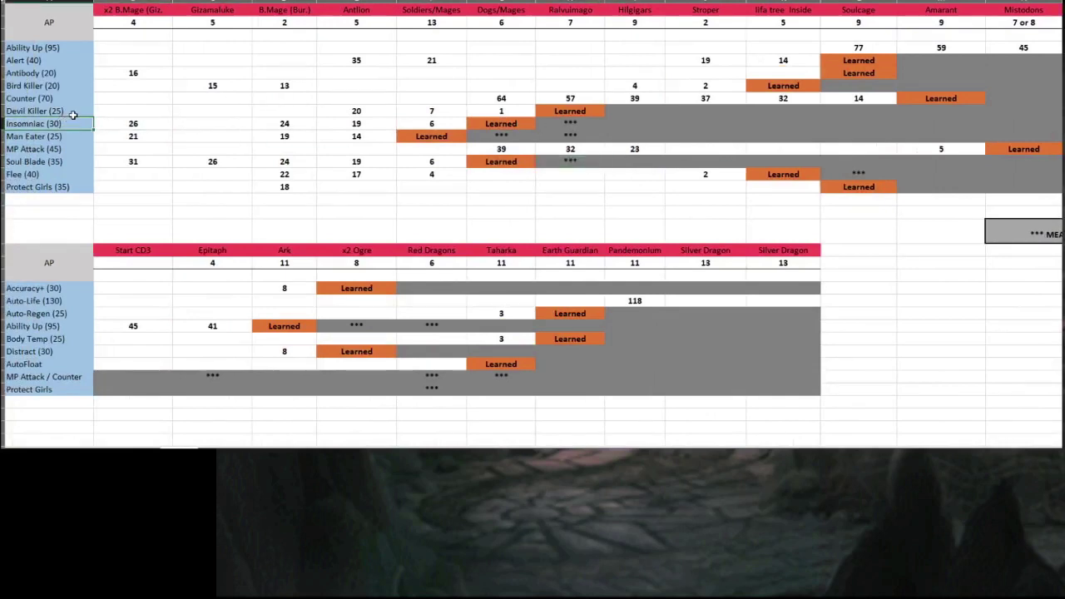
drag(140, 22, 135, 120)
click(143, 126)
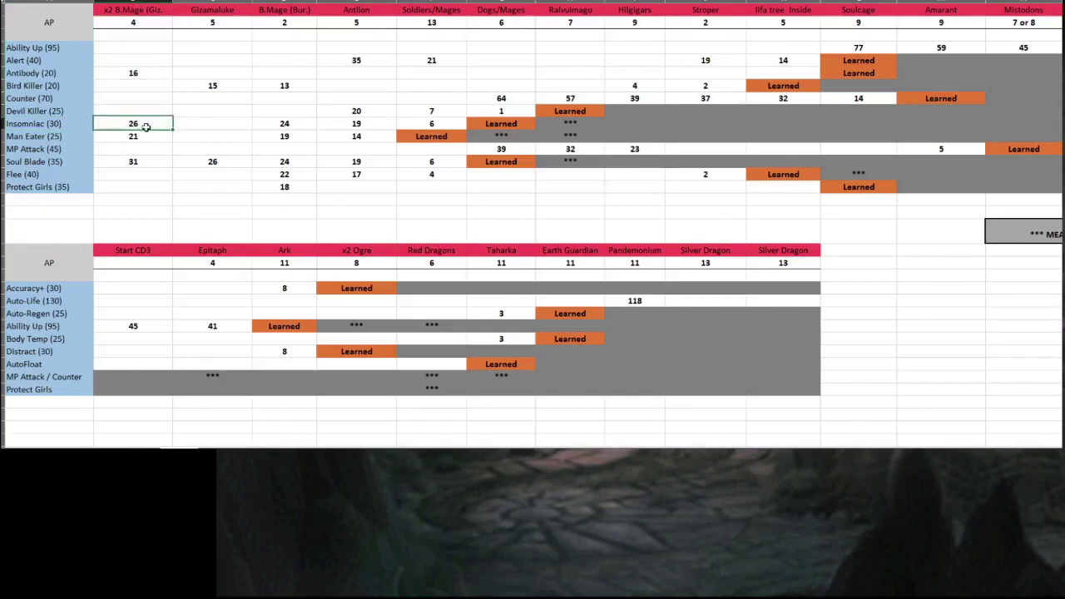
Trace Insomniac's remaining AP through the B.Mage (Bur.), Antlion, Soldiers/Mages and Dogs/Mages columns
click(279, 125)
click(284, 48)
click(284, 125)
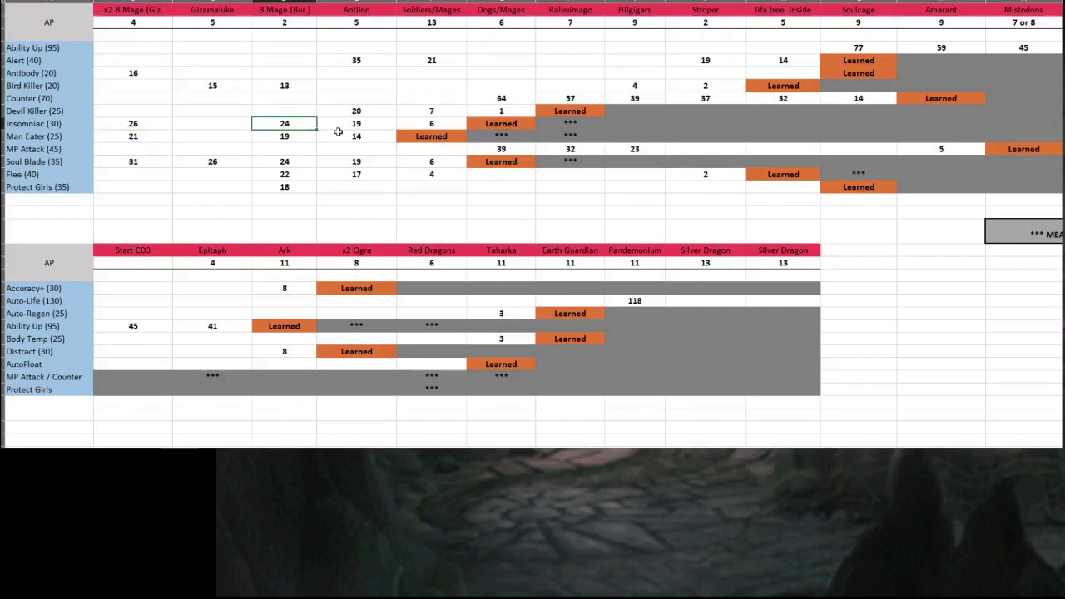
click(369, 13)
click(356, 121)
click(434, 24)
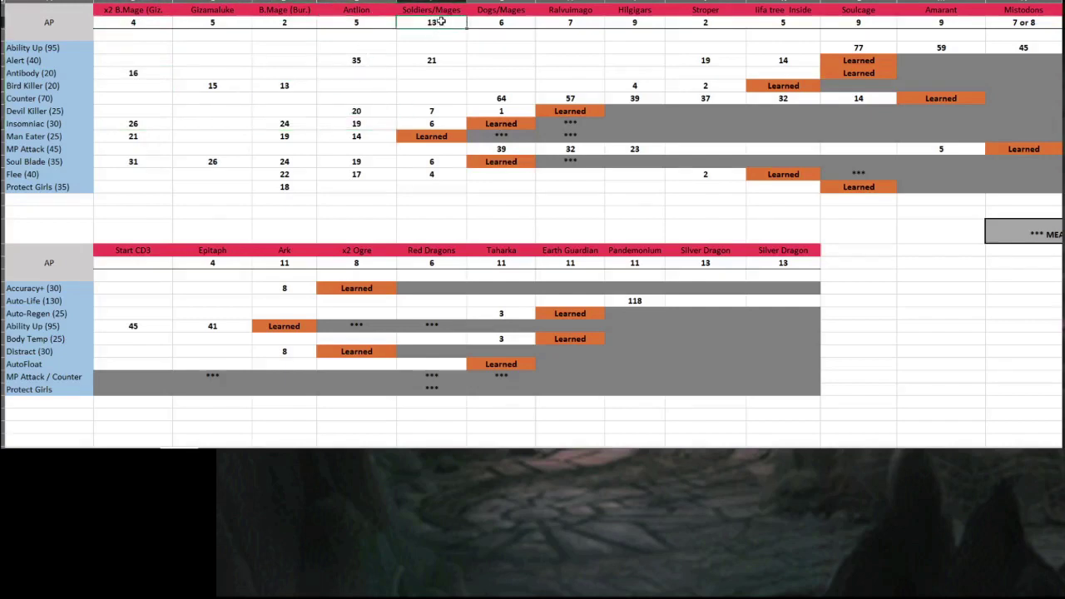
click(424, 124)
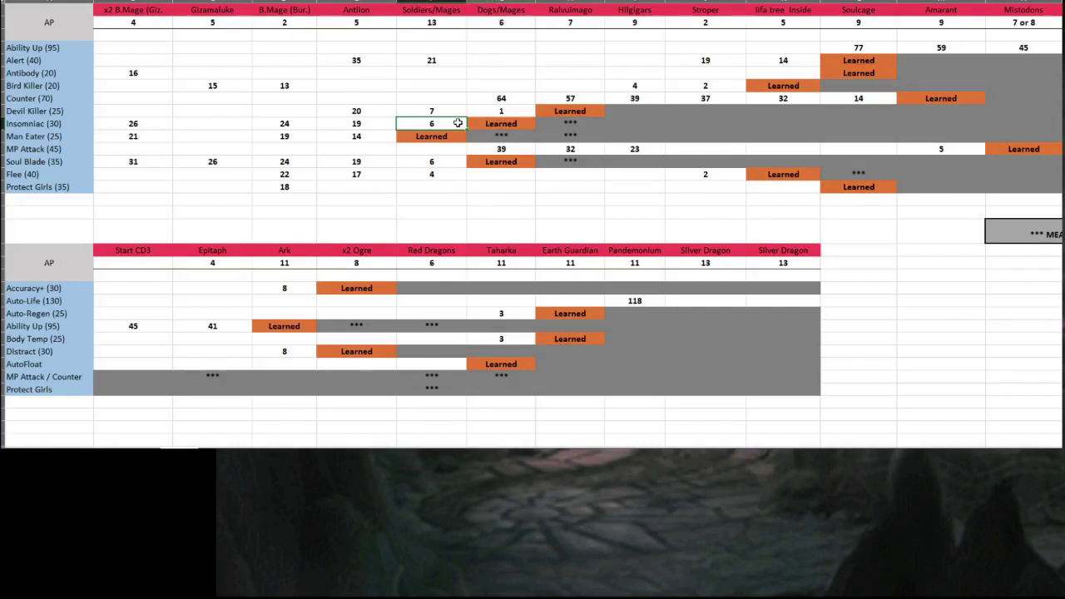
click(491, 124)
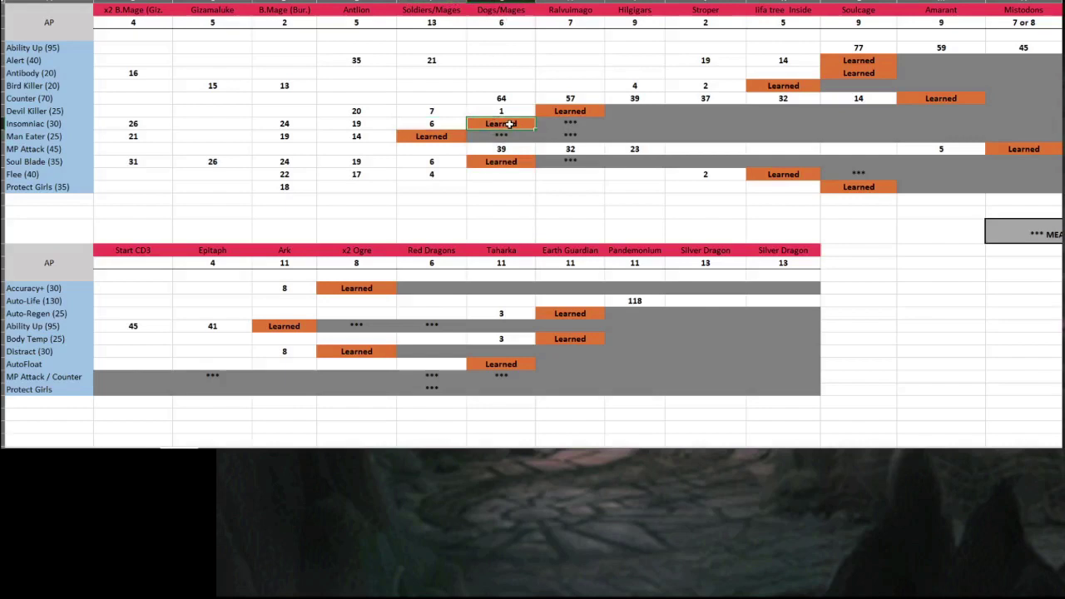
Compare the AP earned in the Dogs/Mages and Soldiers/Mages fights with Insomniac's entries
drag(134, 22, 143, 71)
drag(506, 20, 505, 117)
drag(435, 31, 433, 99)
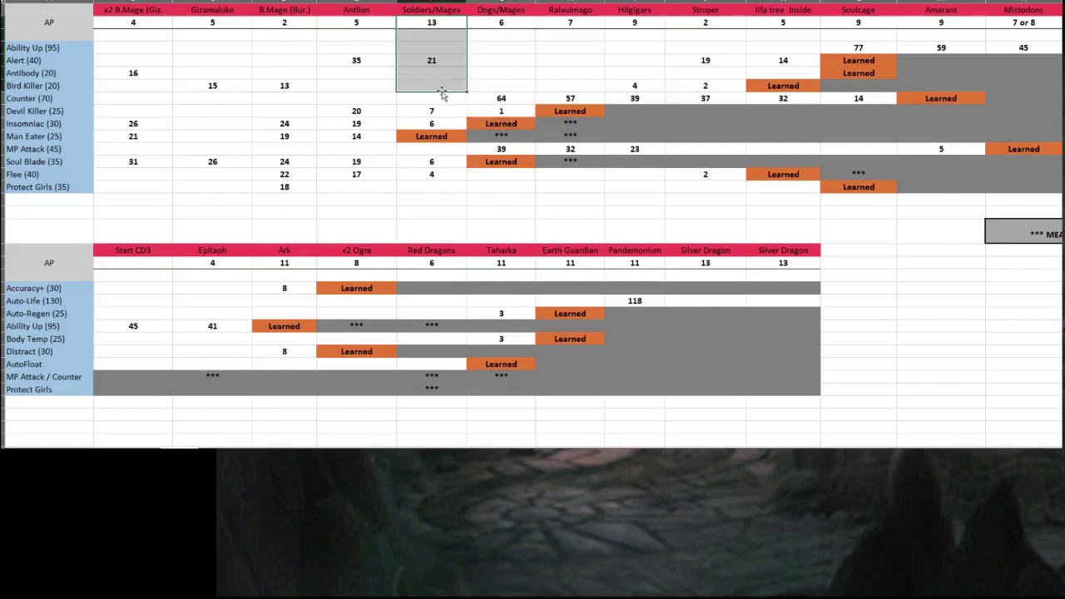
click(428, 107)
click(439, 125)
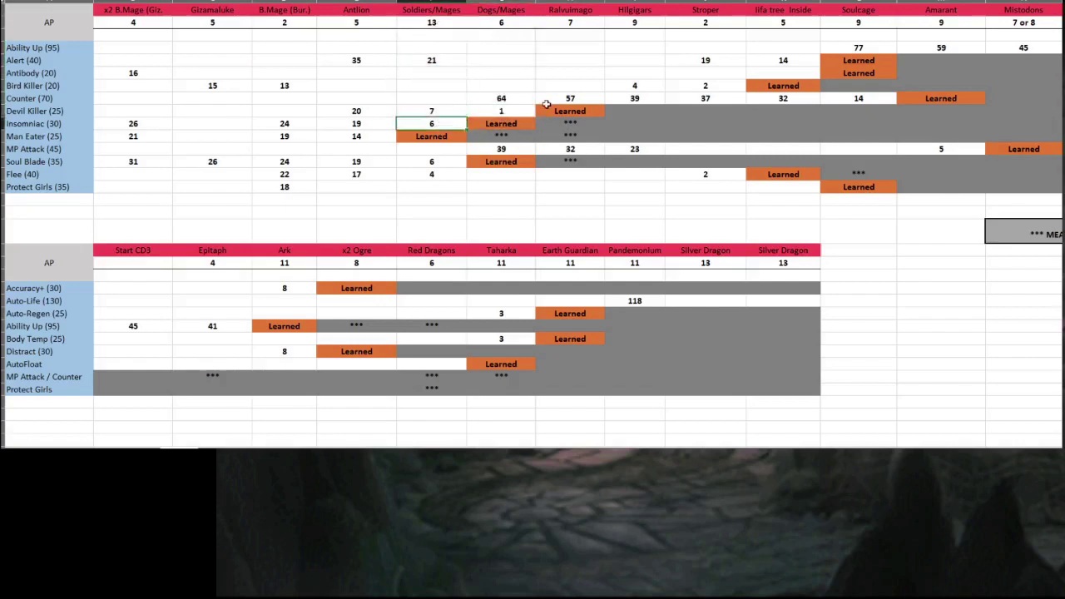
Examine Insomniac's *** backup marker under Ralvuimago and review the whole row leading up to it
click(578, 34)
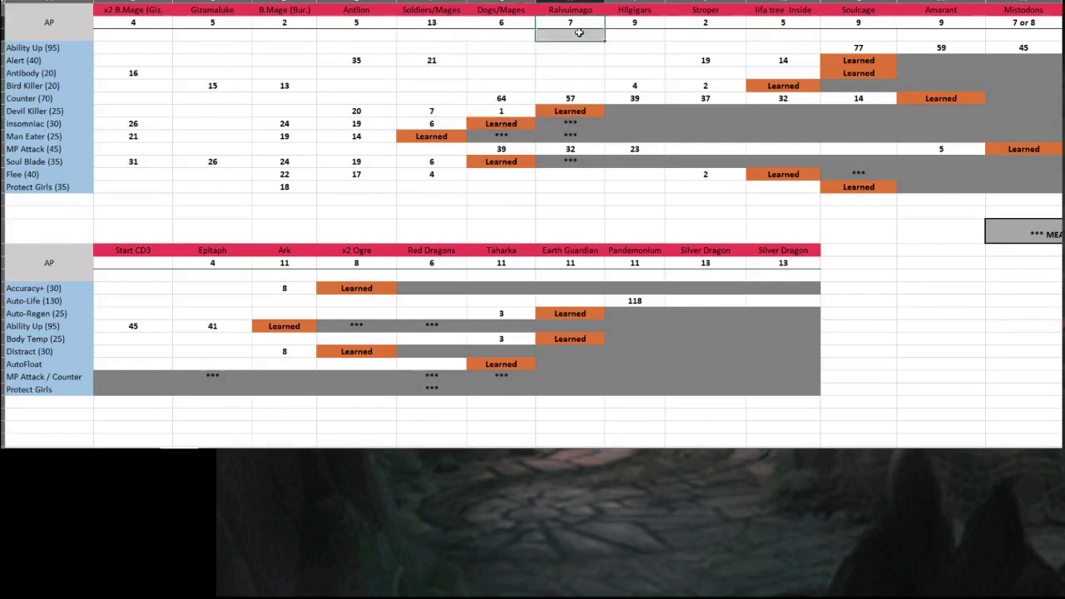
click(580, 23)
click(576, 124)
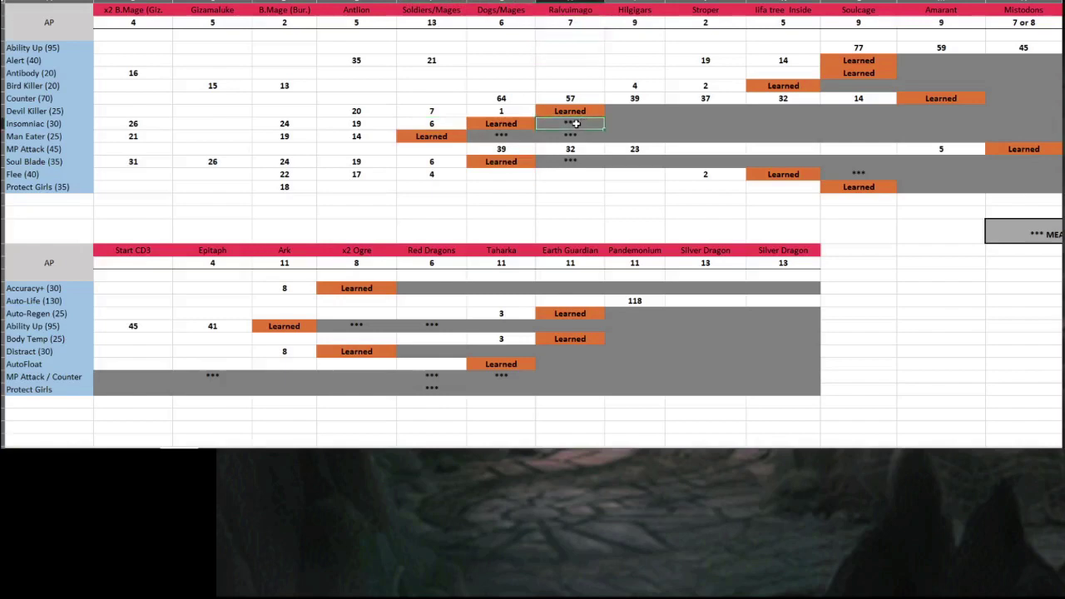
click(493, 121)
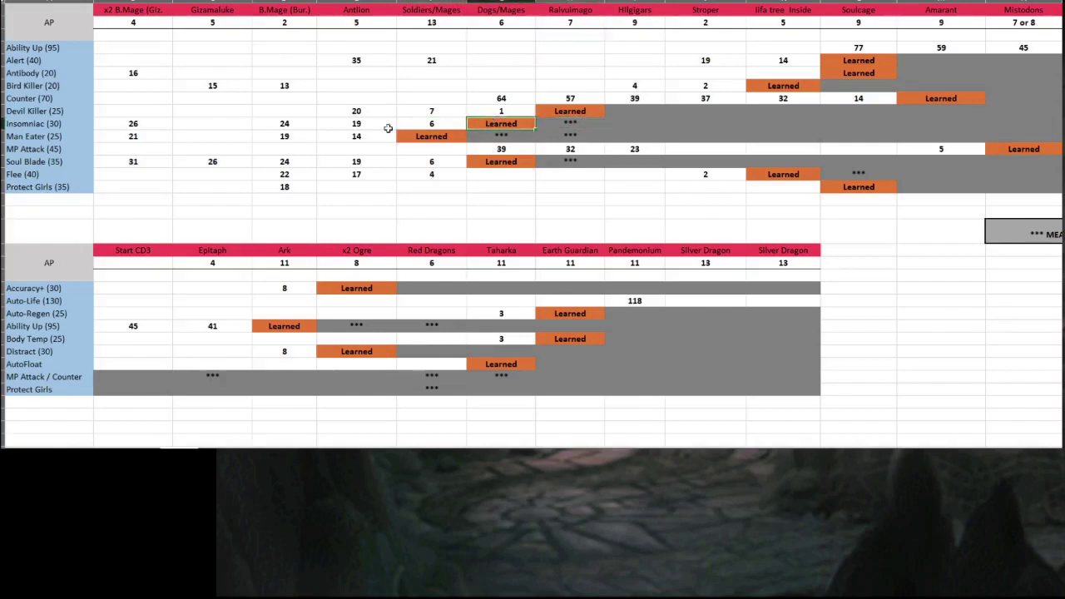
click(123, 124)
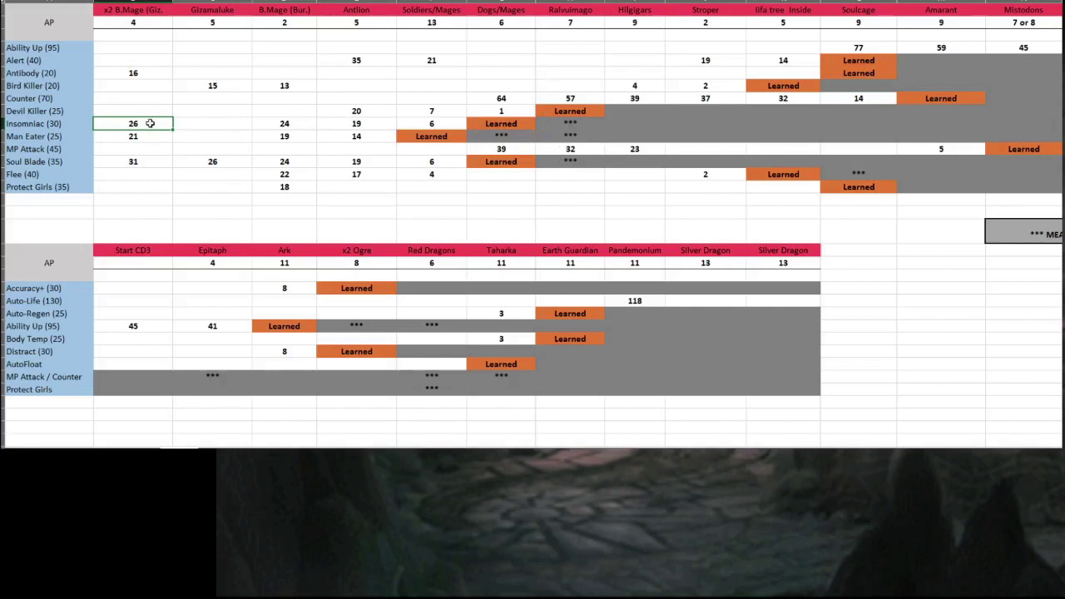
click(356, 122)
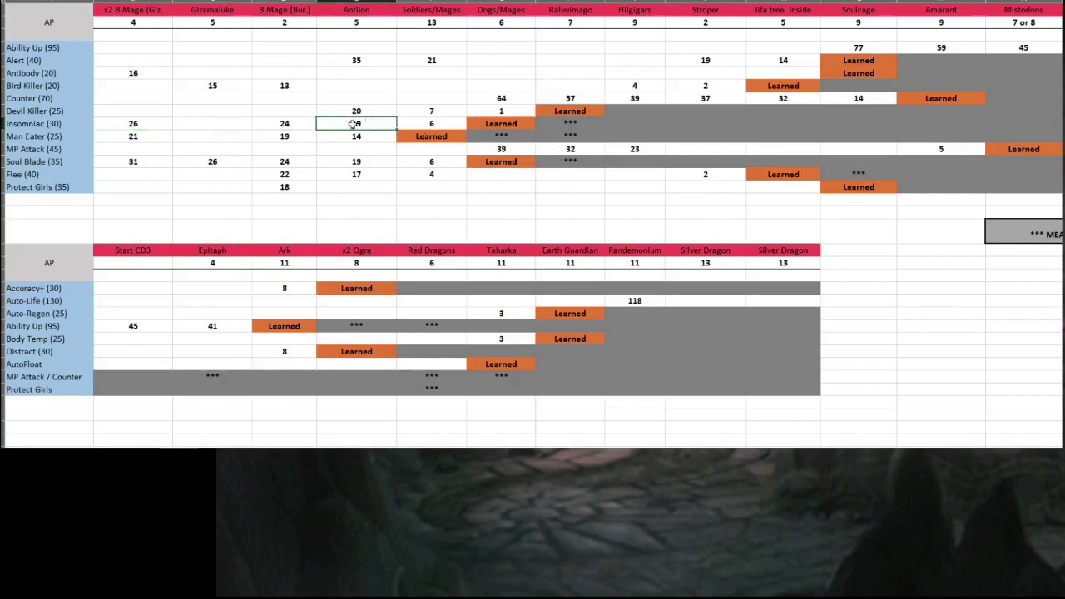
click(570, 125)
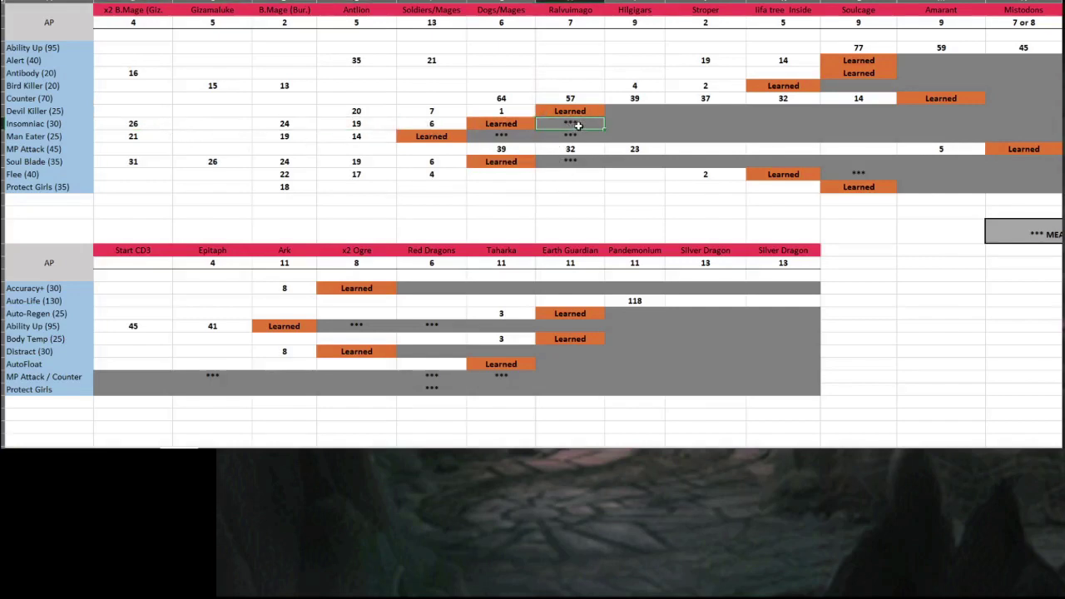
drag(582, 24, 92, 121)
click(570, 123)
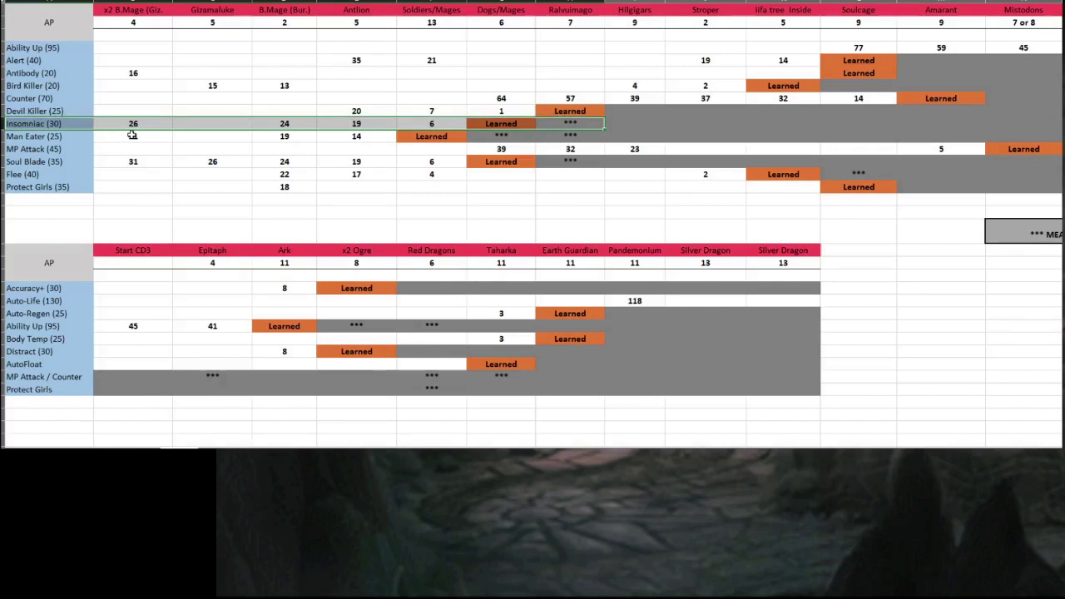
Trace Man Eater's AP progress through the x2 B.Mage (Giz.), B.Mage (Bur.), Antlion and Soldiers/Mages columns
mouse_move(133, 137)
mouse_down()
mouse_move(325, 150)
mouse_move(138, 148)
mouse_up()
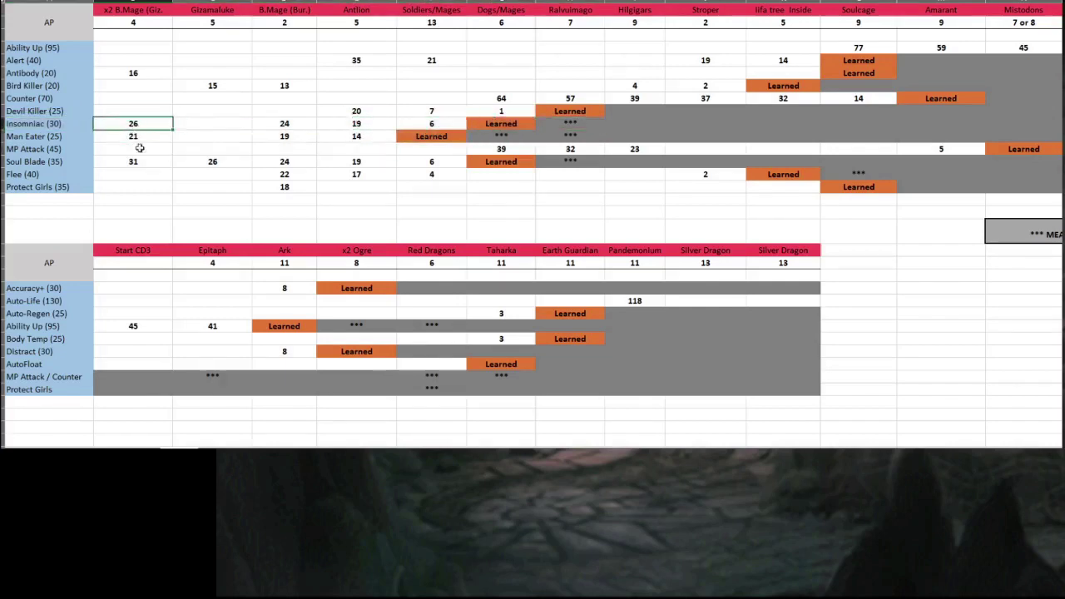
click(139, 139)
click(298, 134)
click(355, 134)
click(426, 133)
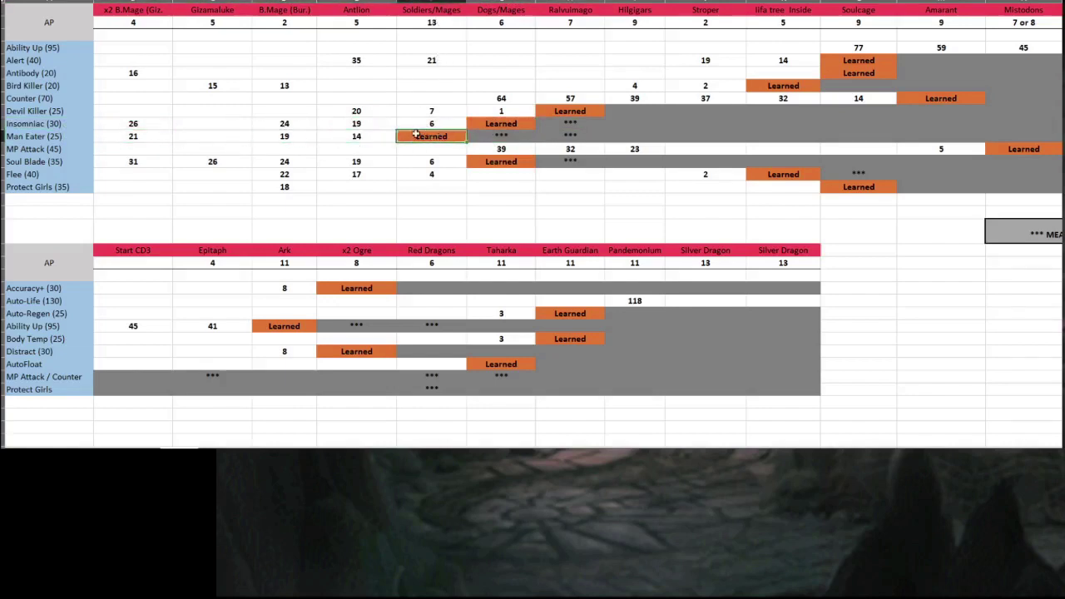
click(375, 138)
click(430, 134)
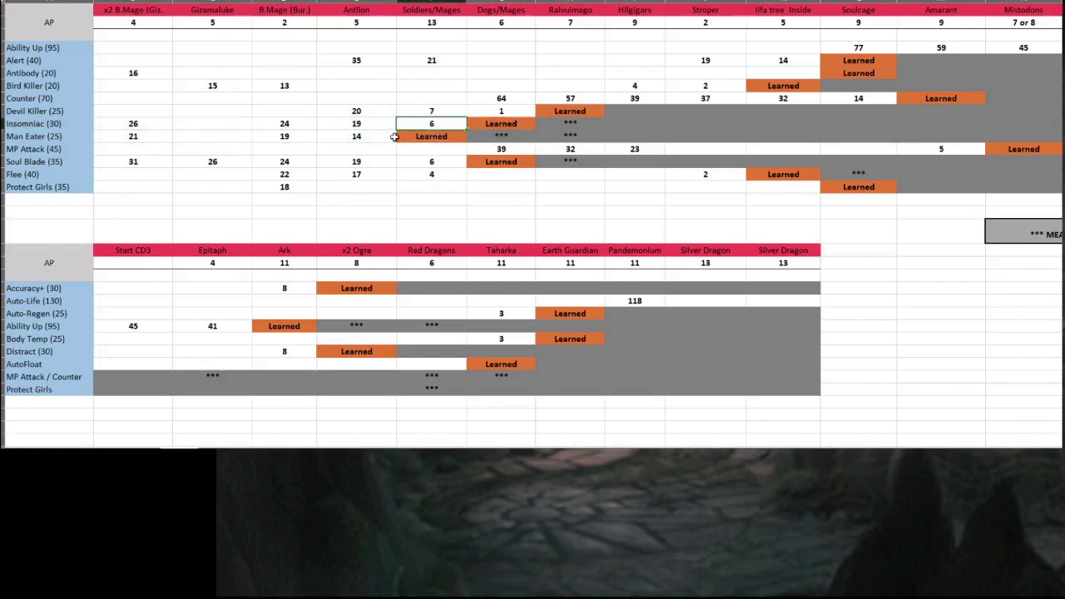
click(178, 140)
click(150, 134)
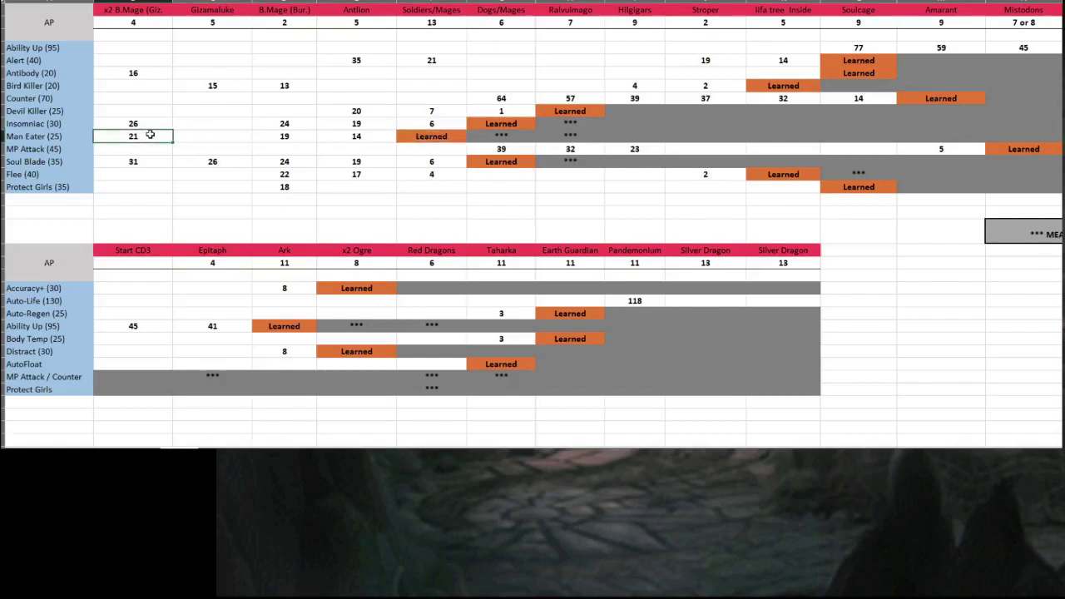
click(310, 134)
click(380, 138)
click(436, 134)
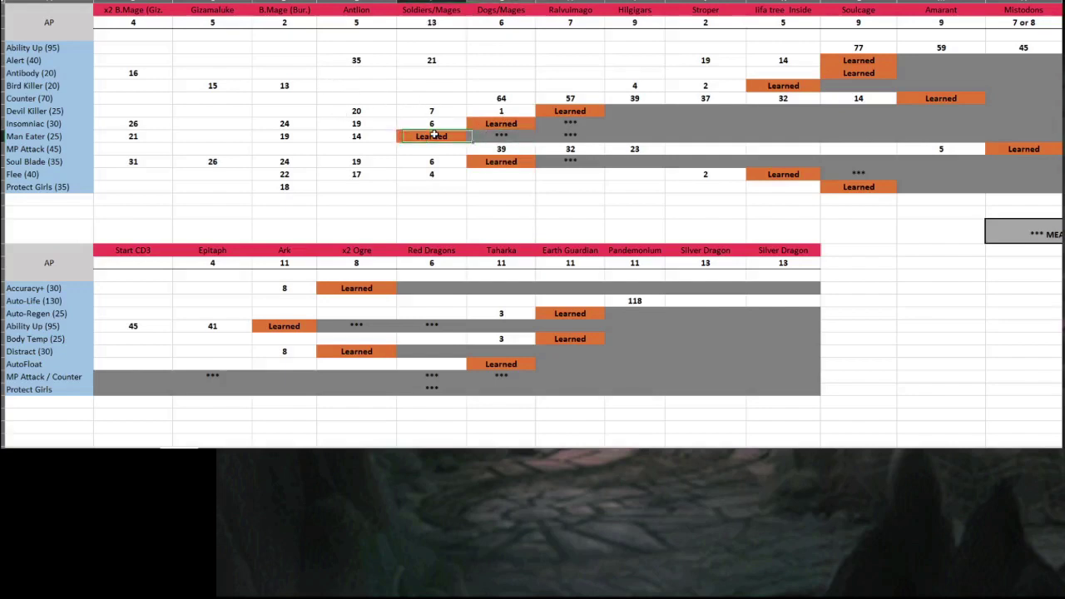
Compare the Soldiers/Mages AP with Man Eater's entry there and check its *** marker under Dogs/Mages
drag(432, 37, 426, 133)
drag(437, 34, 432, 98)
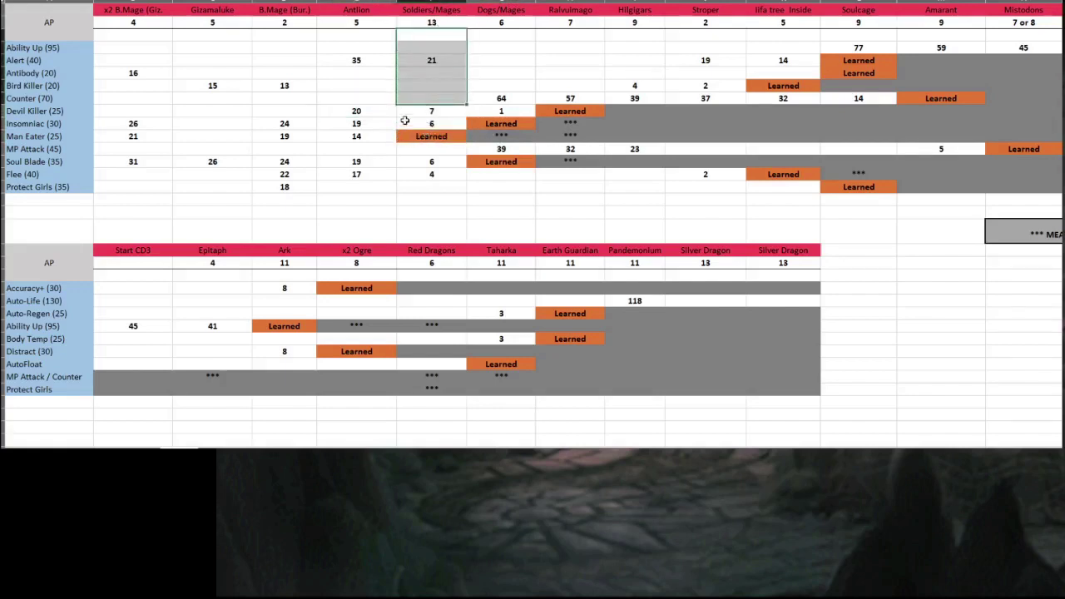
click(427, 33)
click(427, 136)
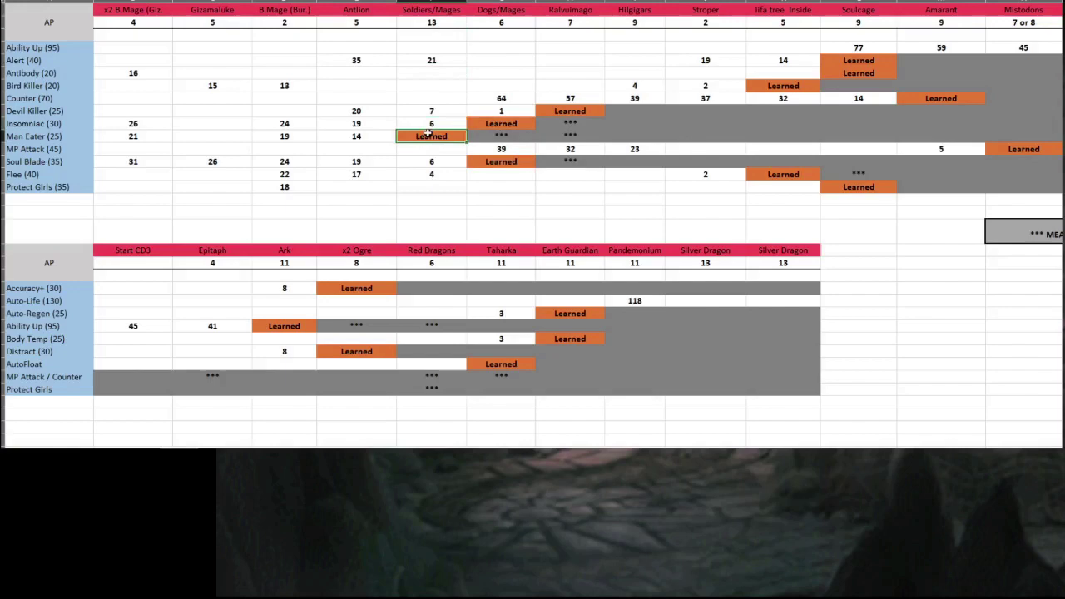
click(500, 137)
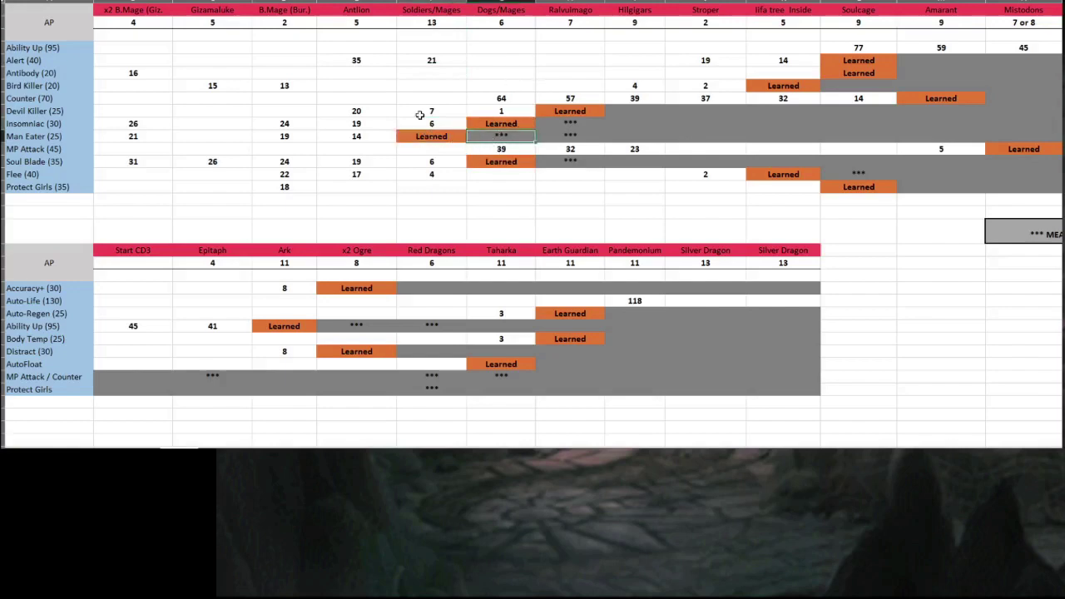
drag(432, 21, 423, 124)
click(370, 145)
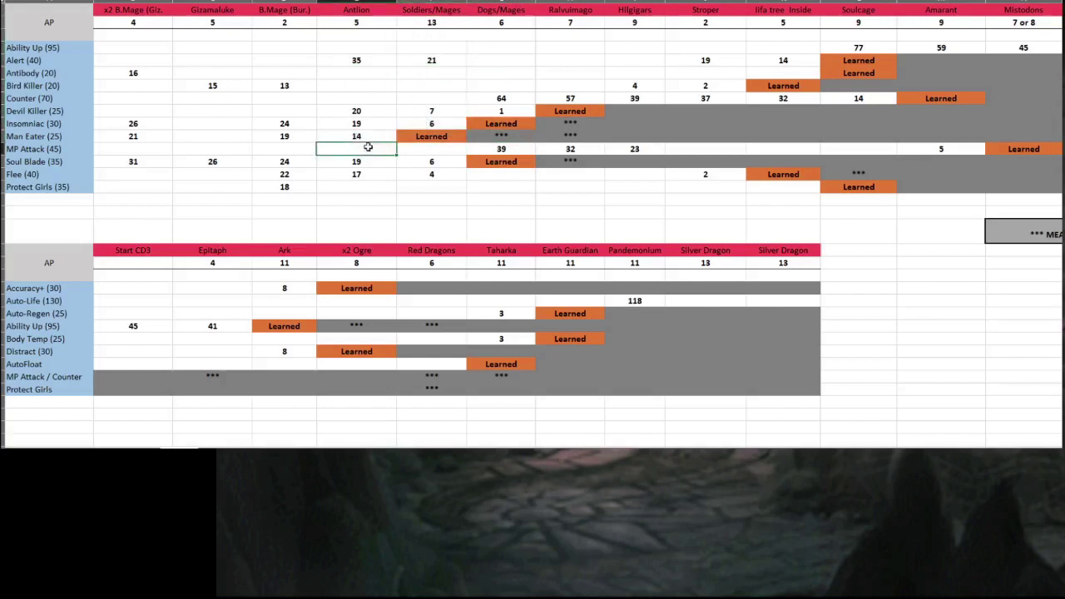
Copy Insomniac's Soldiers/Mages cell over Man Eater's entry in the same column and set the value to 1
drag(134, 136, 356, 136)
click(431, 124)
key(ctrl+c)
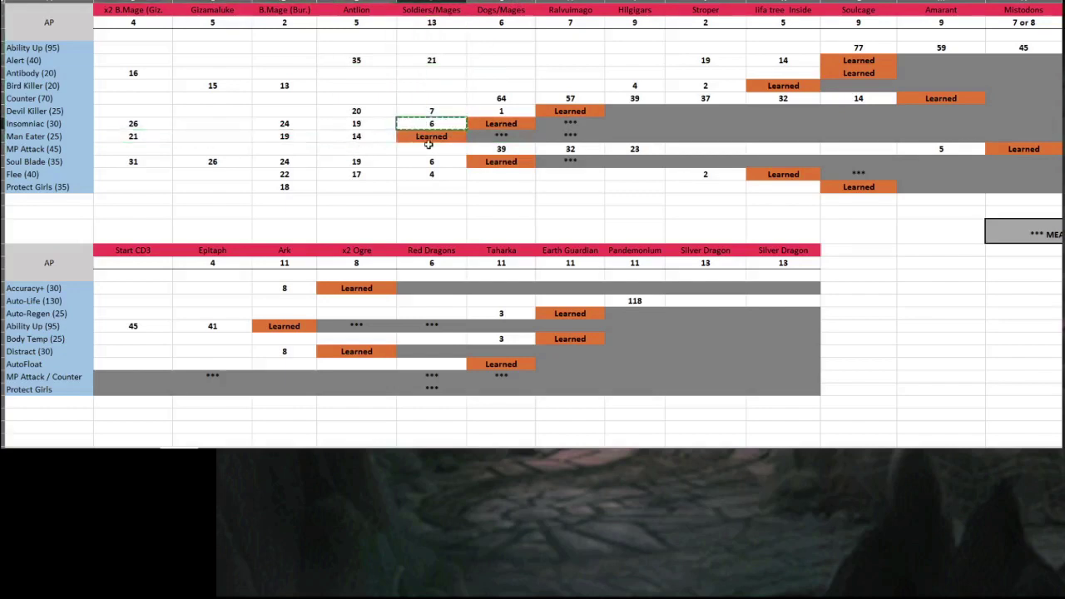
click(431, 137)
key(ctrl+v)
text(1)
Mark Man Eater as Learned in the Dogs/Mages column by copying Insomniac's cell from that column
click(500, 124)
key(ctrl+c)
click(501, 137)
key(ctrl+v)
click(500, 73)
Check Man Eater's revised Soldiers/Mages and Dogs/Mages entries against the AP earned in the Dogs/Mages fight
click(433, 124)
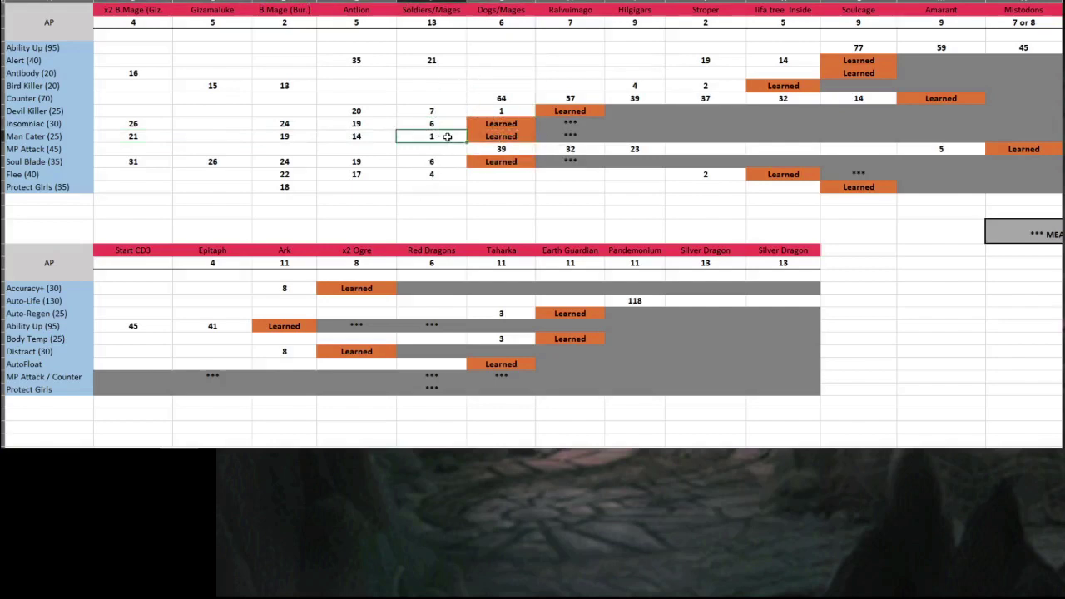
click(432, 149)
click(435, 135)
drag(521, 24, 508, 129)
click(515, 135)
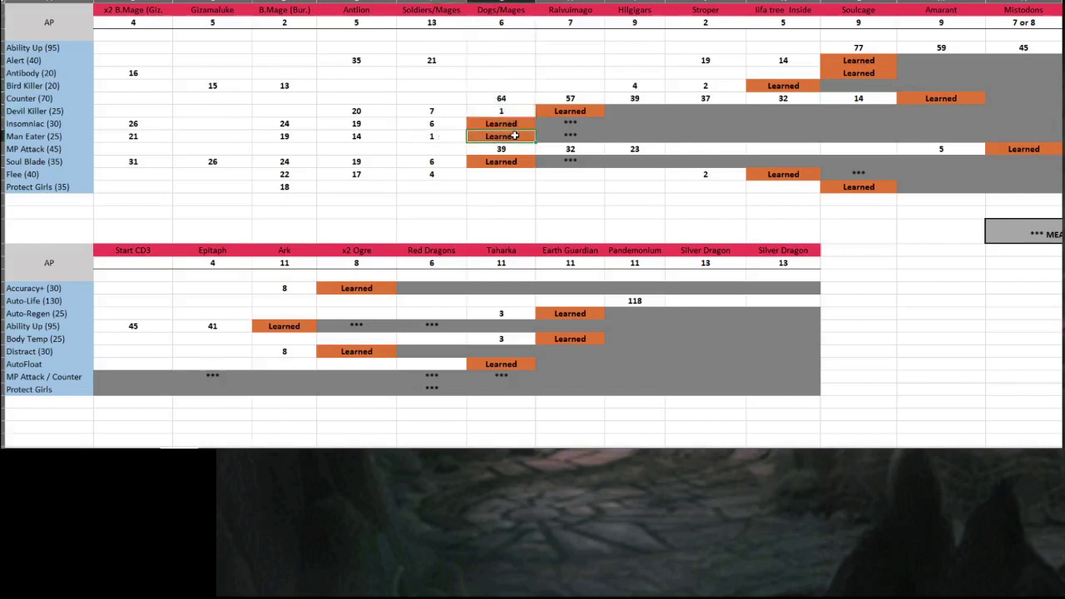
Trace Man Eater's AP progression from x2 B.Mage to Ralvuimago, checking its entries against the AP from Dogs/Mages and Ralvuimago
click(148, 137)
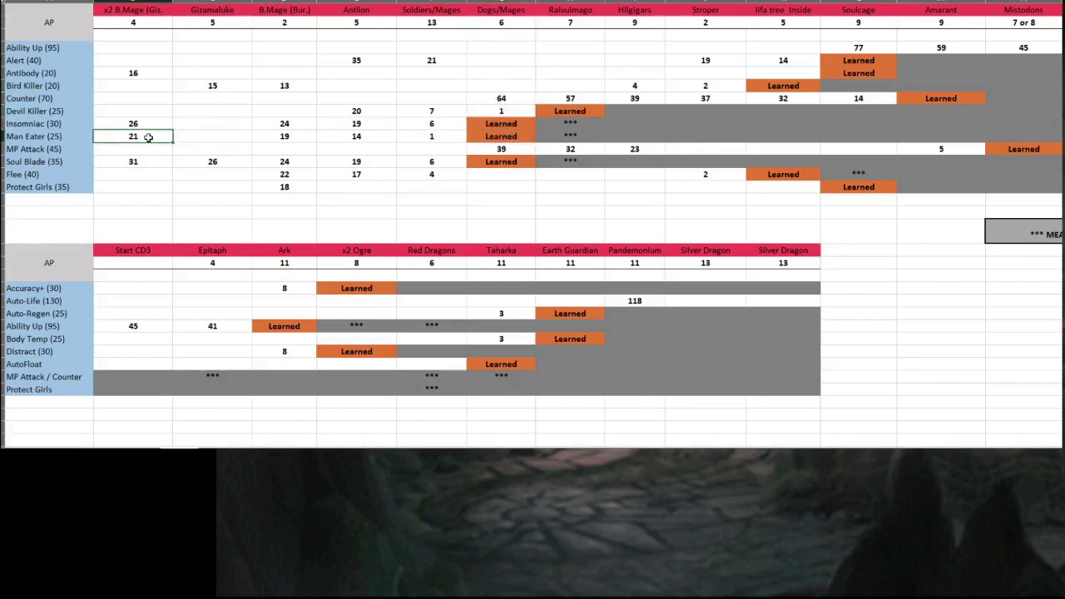
click(515, 23)
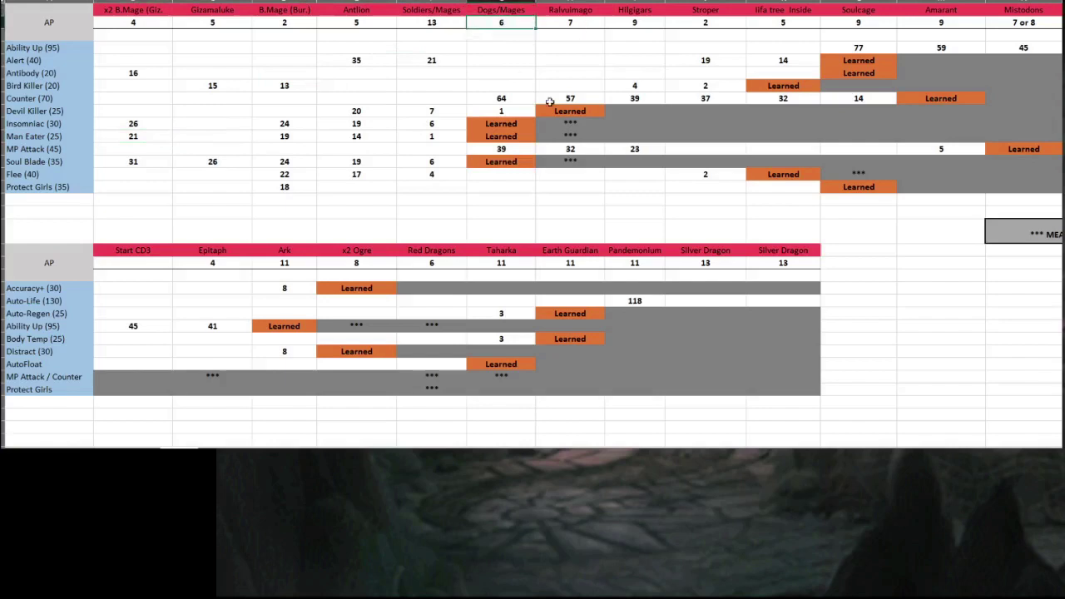
click(499, 136)
click(575, 136)
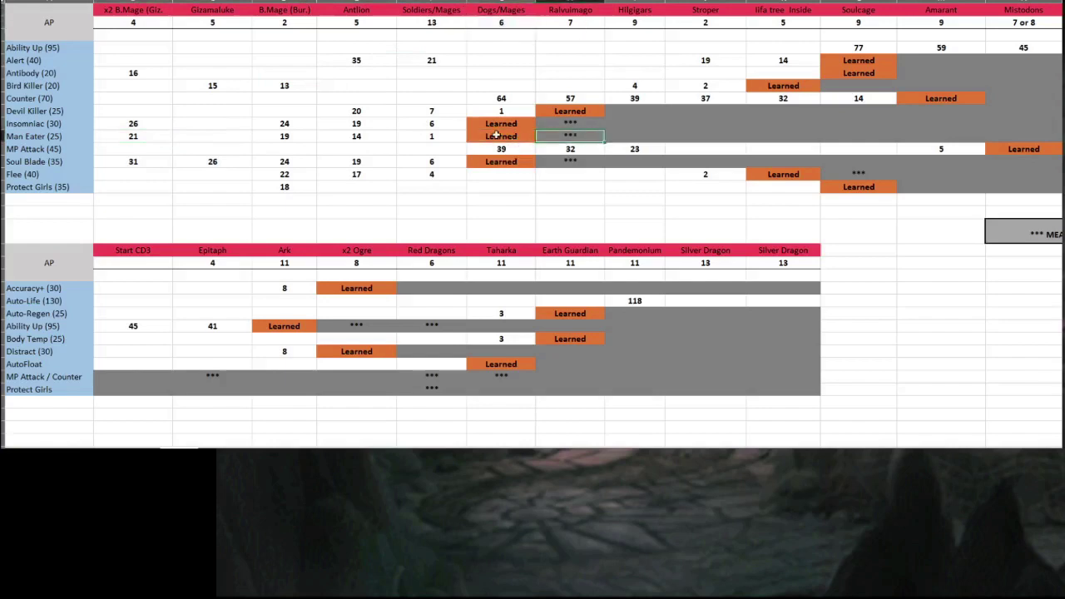
drag(570, 33, 571, 133)
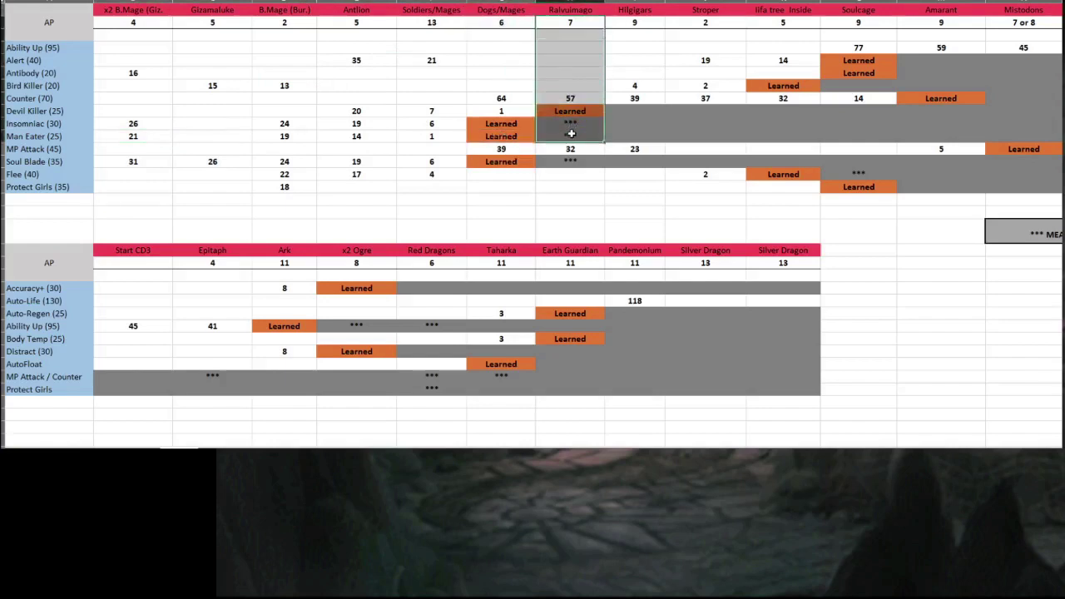
click(571, 133)
drag(133, 137, 571, 137)
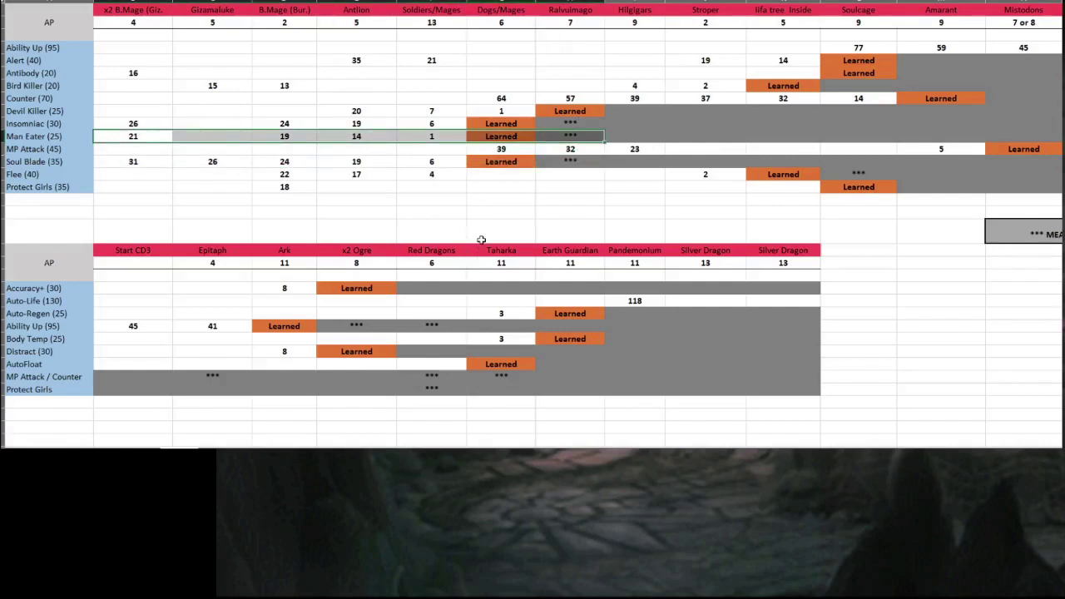
drag(571, 136, 249, 137)
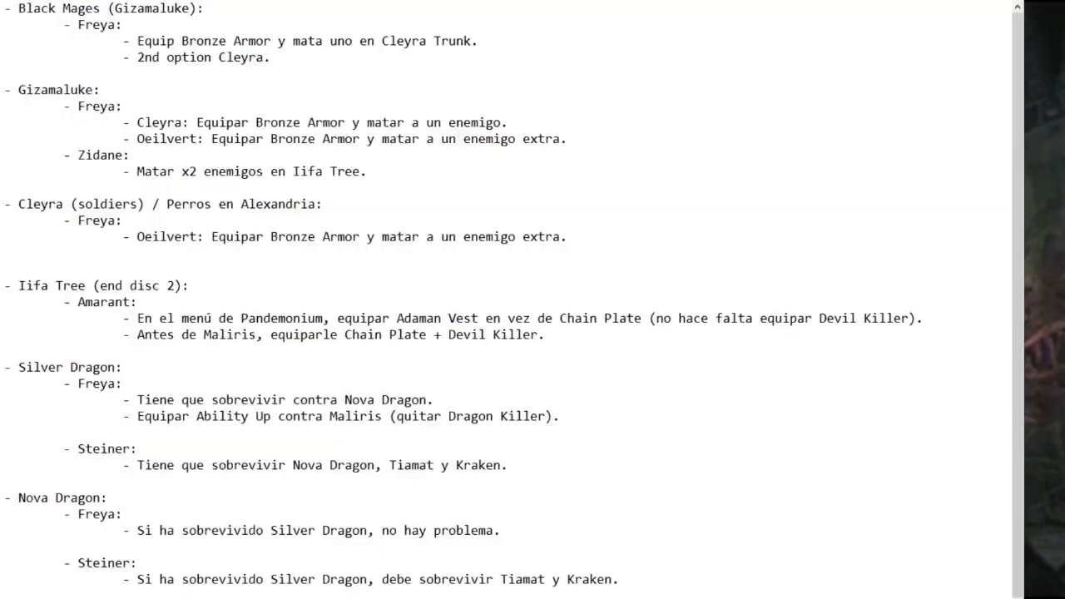
Read Freya's backup options under Black Mages (Gizamaluke) in the plain-text notes
click(413, 384)
drag(108, 12, 63, 6)
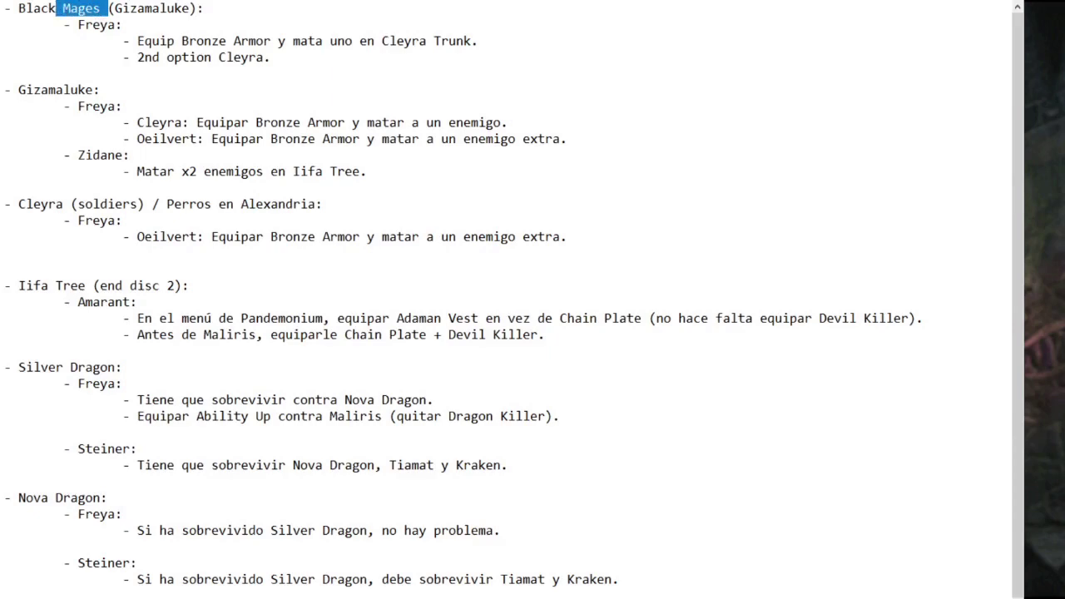
click(101, 26)
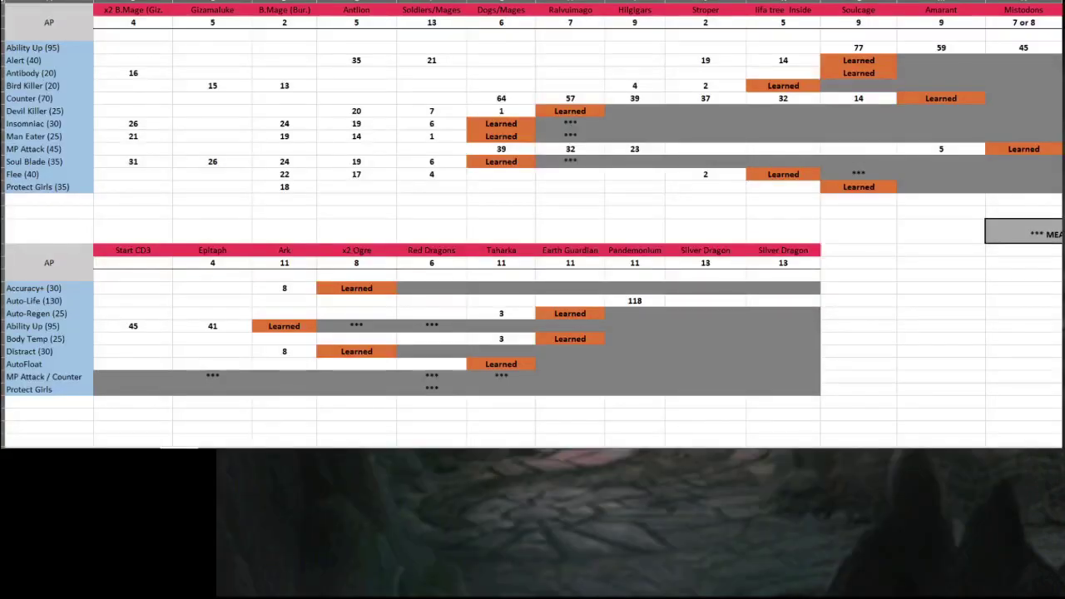
Switch to Freya's ability sheet and follow Antibody's remaining AP from Black Mages through the Antlion fight
click(215, 446)
scroll(376, 197, up, 12)
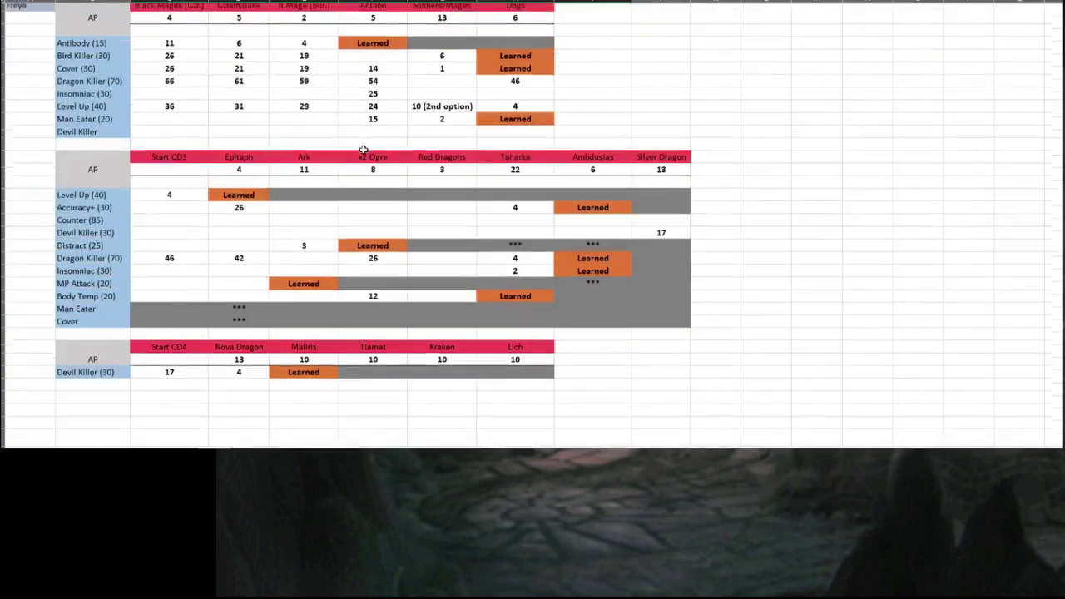
click(229, 63)
click(392, 50)
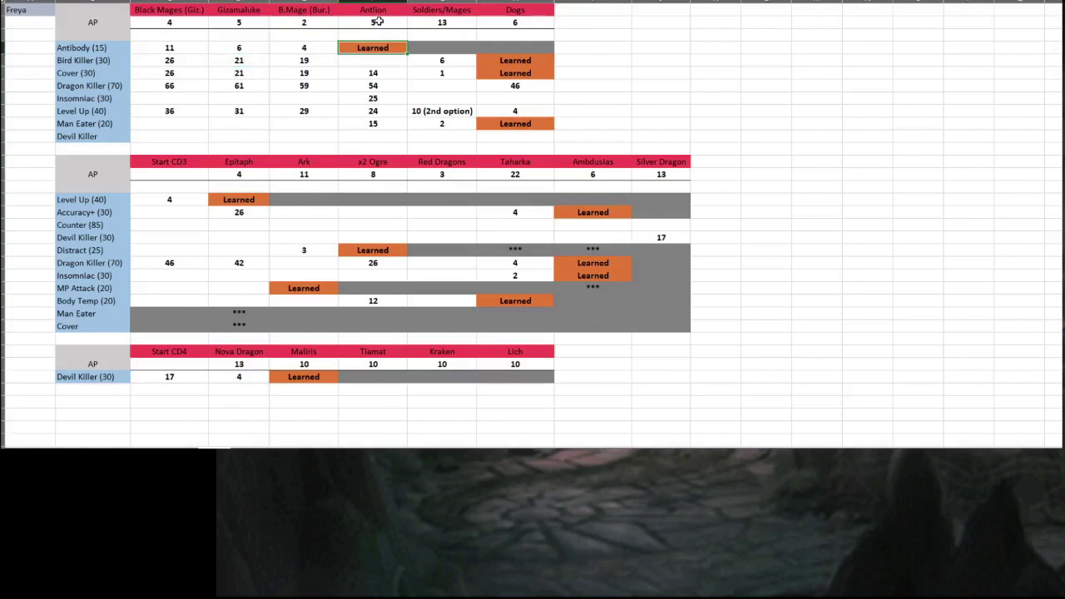
drag(104, 48, 212, 51)
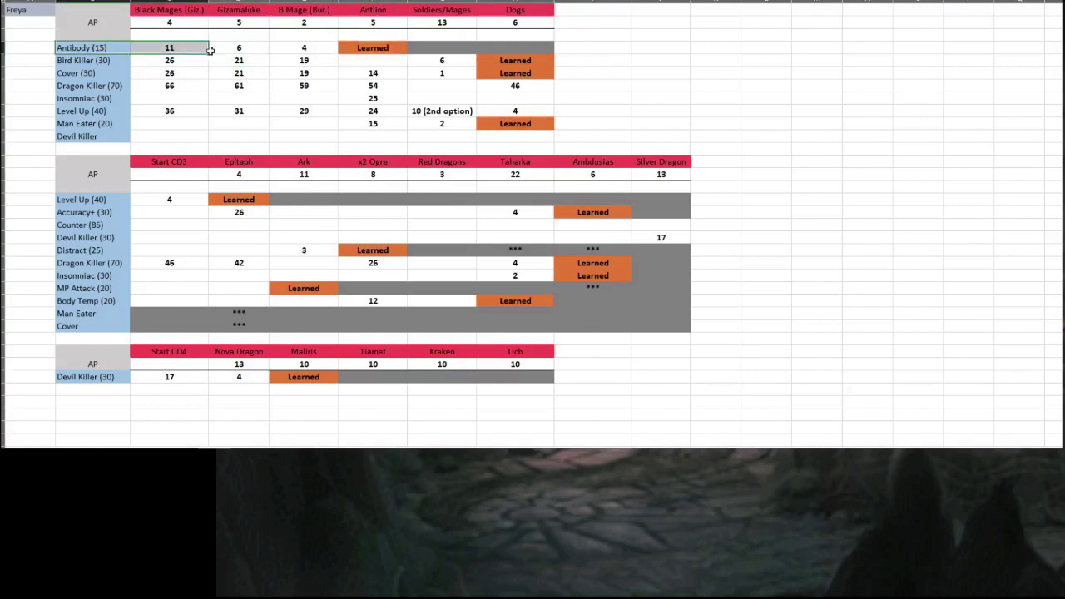
click(323, 47)
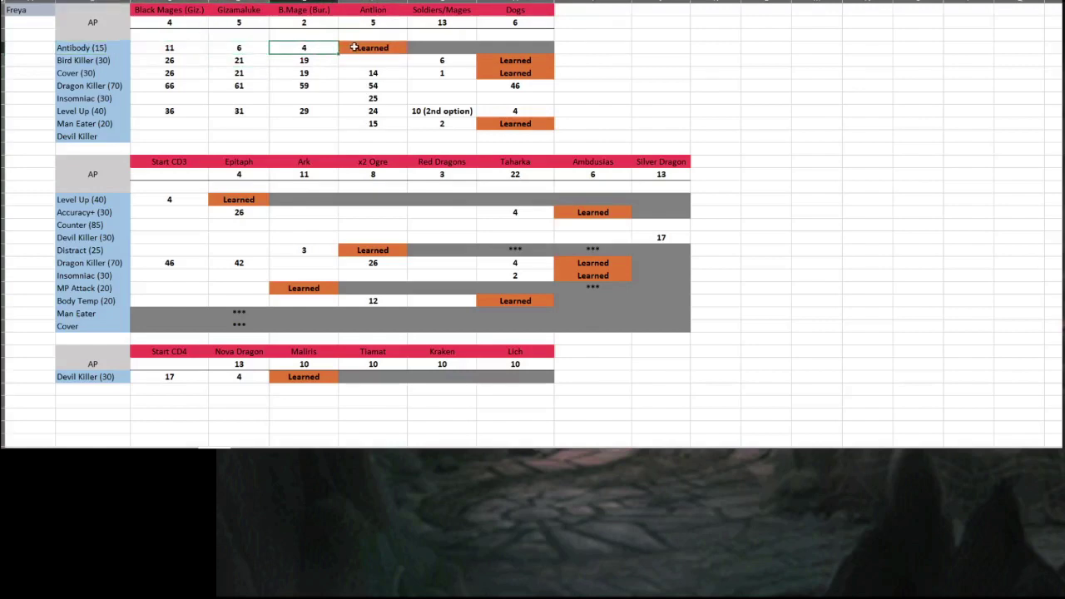
drag(138, 49, 296, 46)
click(306, 47)
click(376, 22)
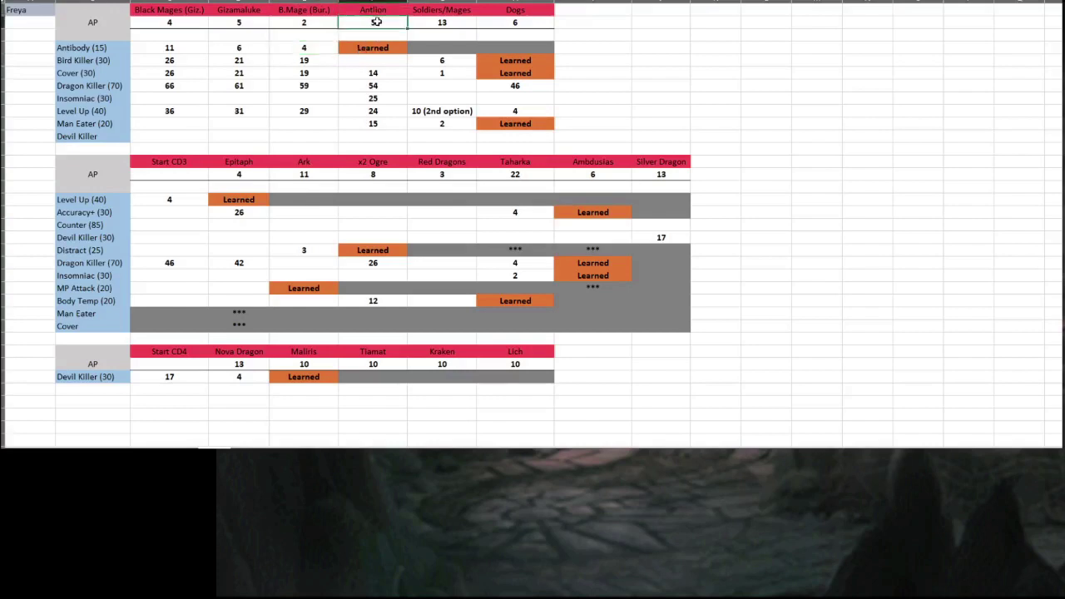
click(367, 51)
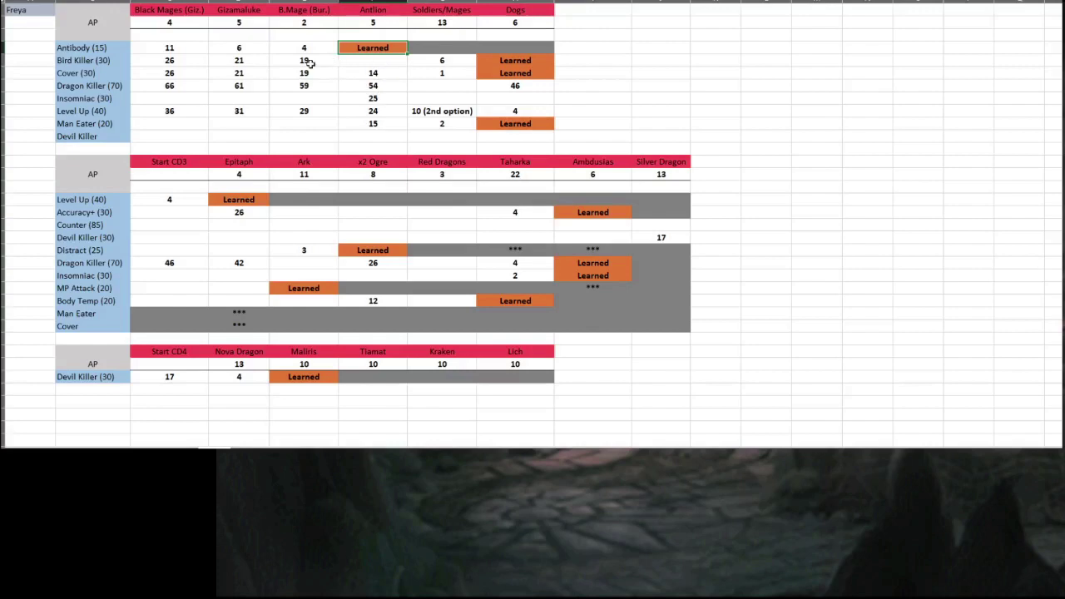
Compare Freya's remaining AP for the upper abilities across the Gizamaluke, Black Mages, B.Mage, Soldiers/Mages and Dogs columns
click(235, 47)
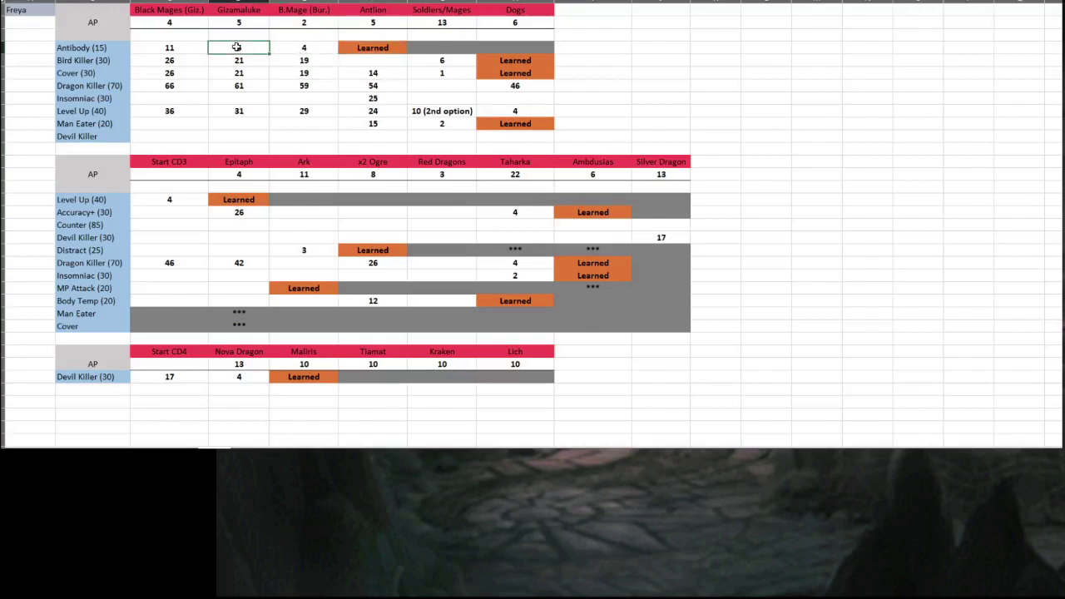
click(239, 73)
drag(169, 48, 172, 99)
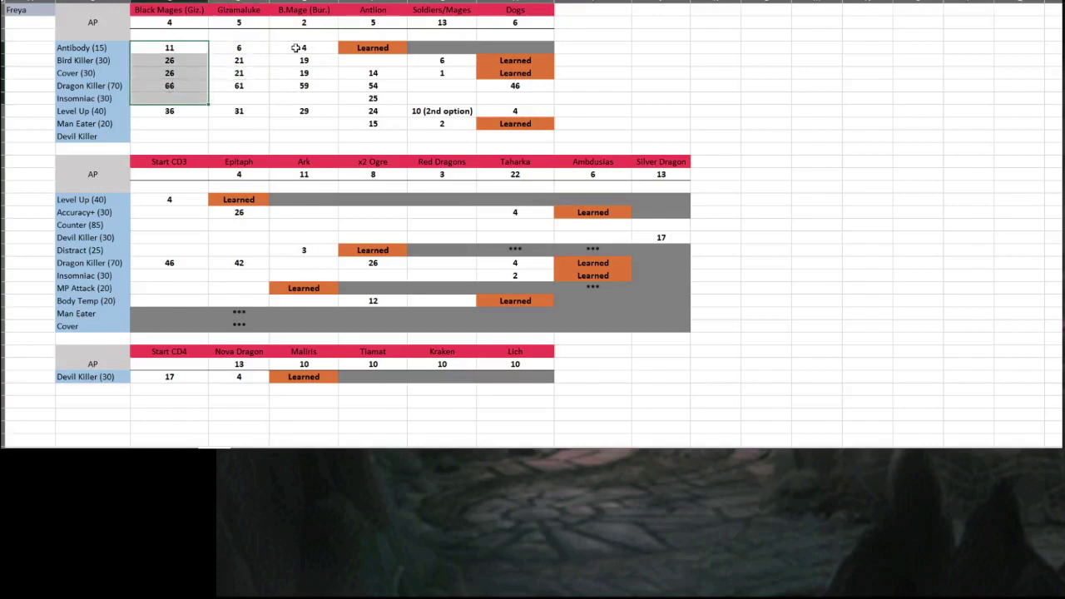
drag(304, 47, 305, 98)
drag(435, 48, 441, 73)
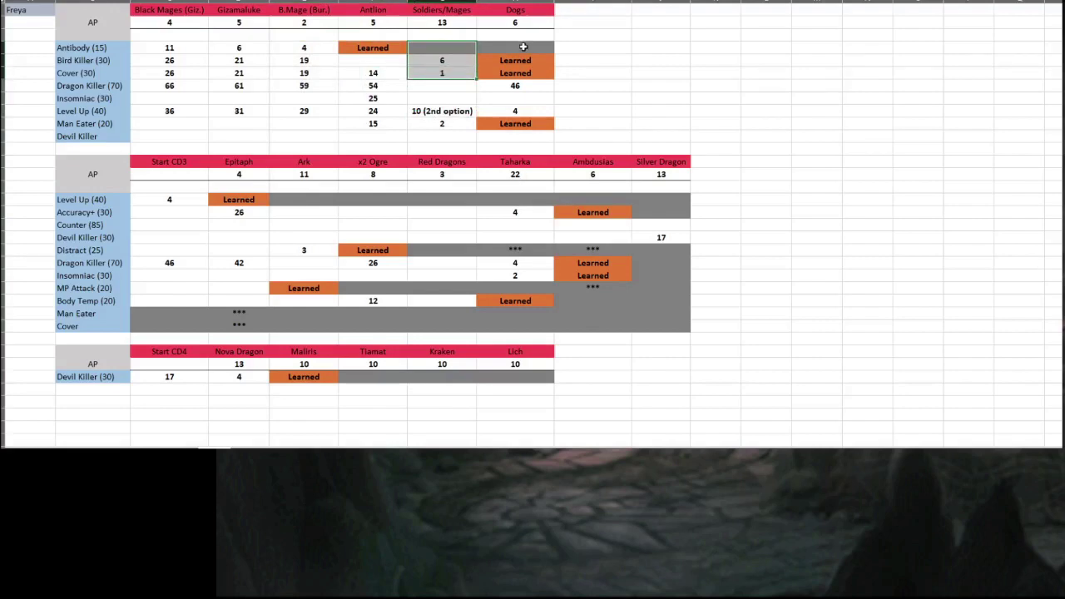
drag(521, 47, 522, 97)
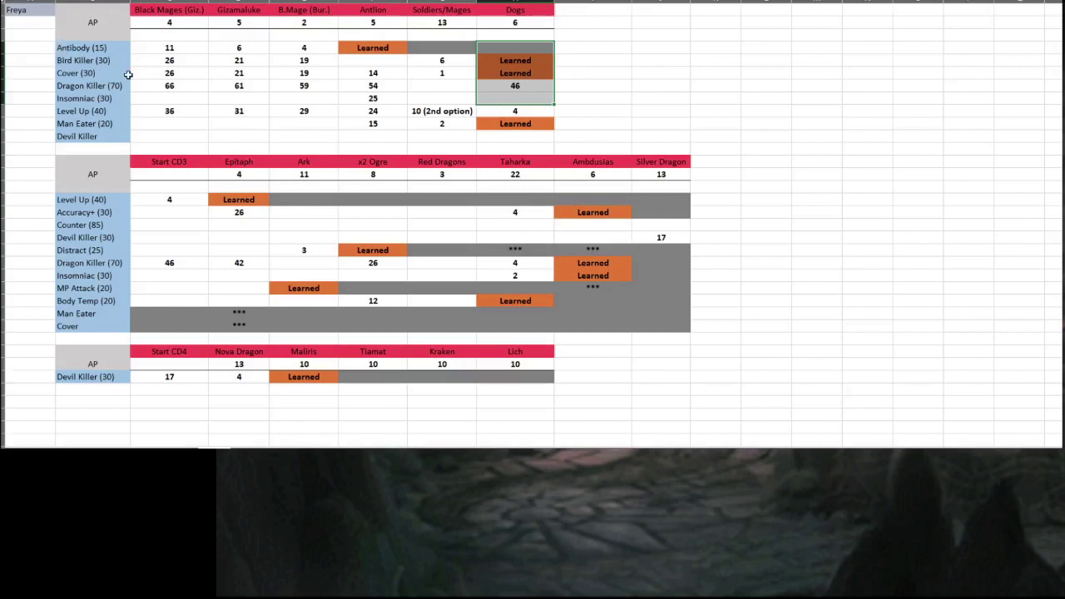
Examine how Freya's Antibody, Bird Killer, Cover and Dragon Killer AP changes from Black Mages through Gizamaluke to B.Mage
click(190, 47)
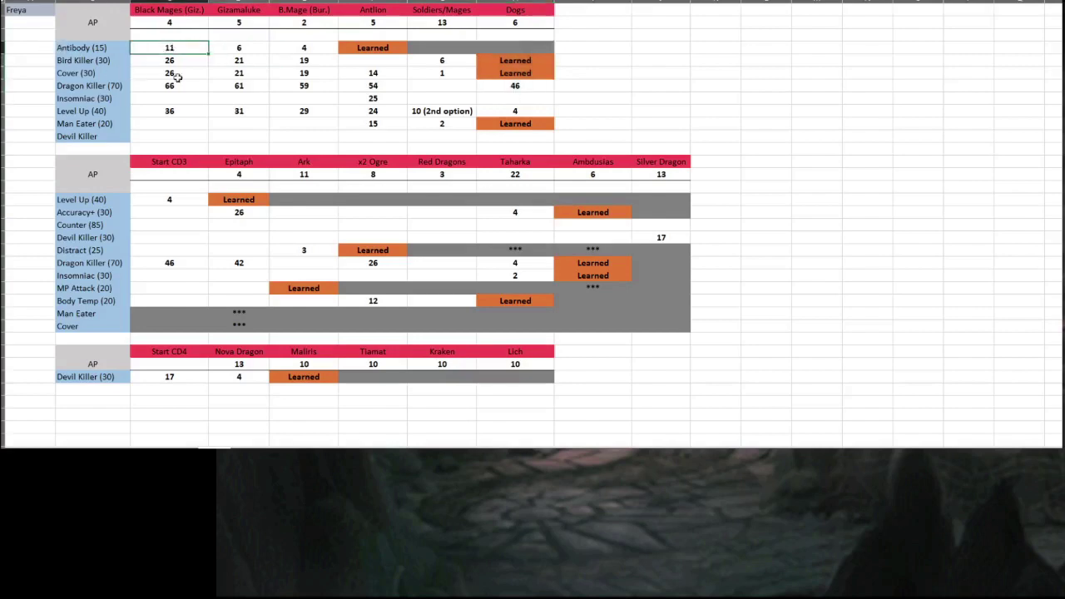
drag(169, 60, 169, 86)
click(333, 86)
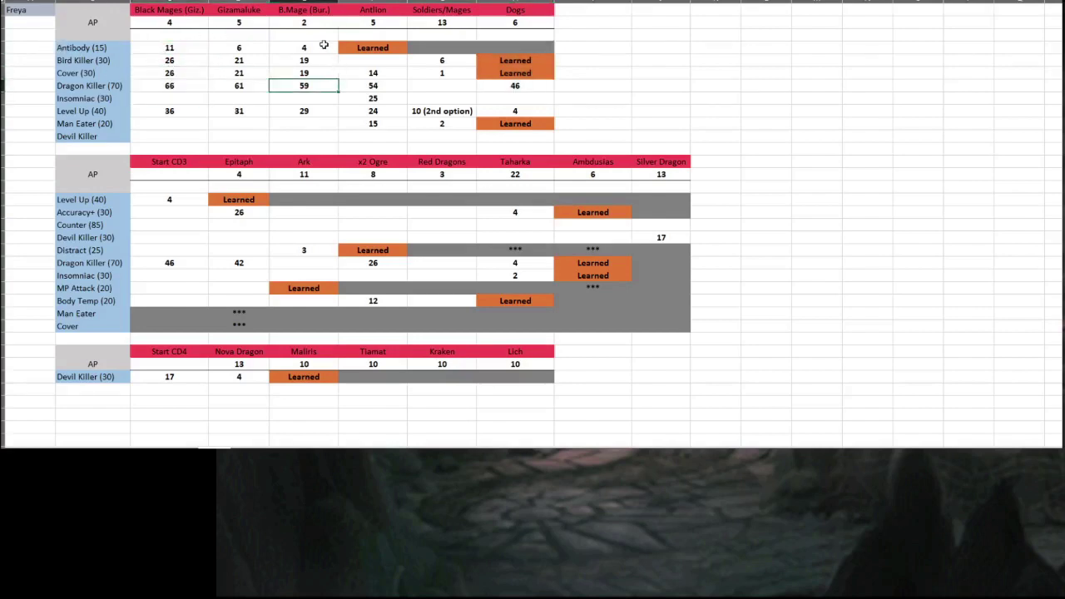
drag(218, 48, 233, 113)
click(239, 86)
drag(238, 72, 250, 60)
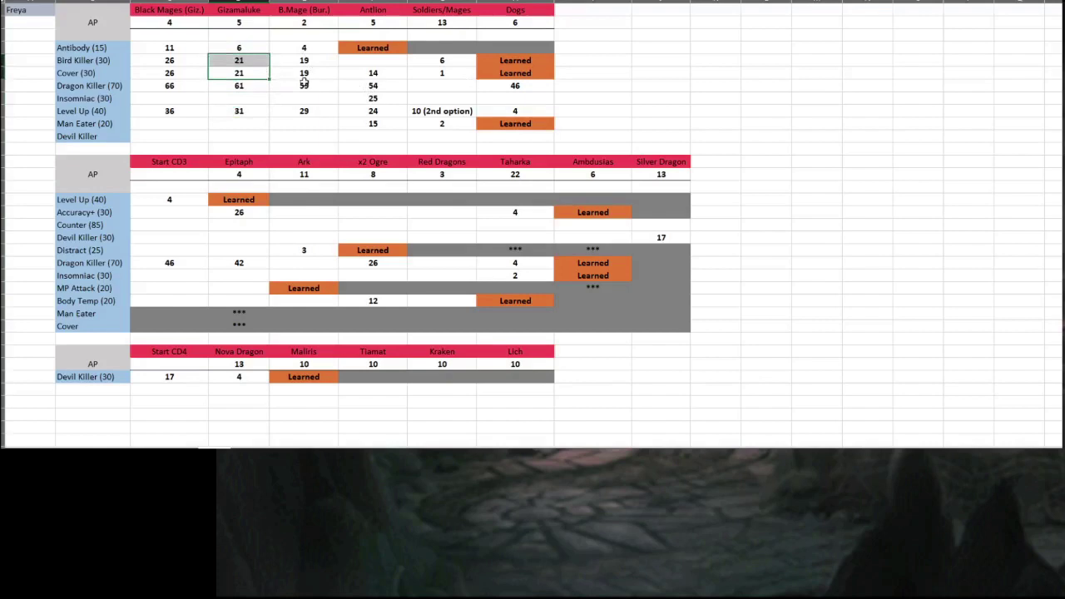
click(579, 74)
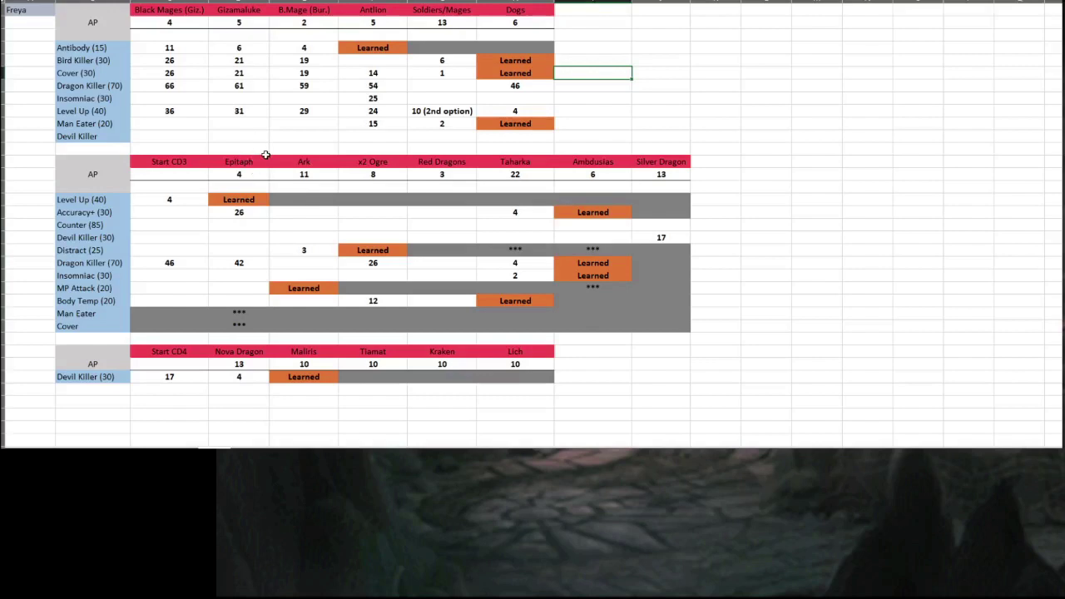
Compare the abilities listed in Freya's Start CD3 column with her entries in the Dogs column
click(149, 200)
click(178, 236)
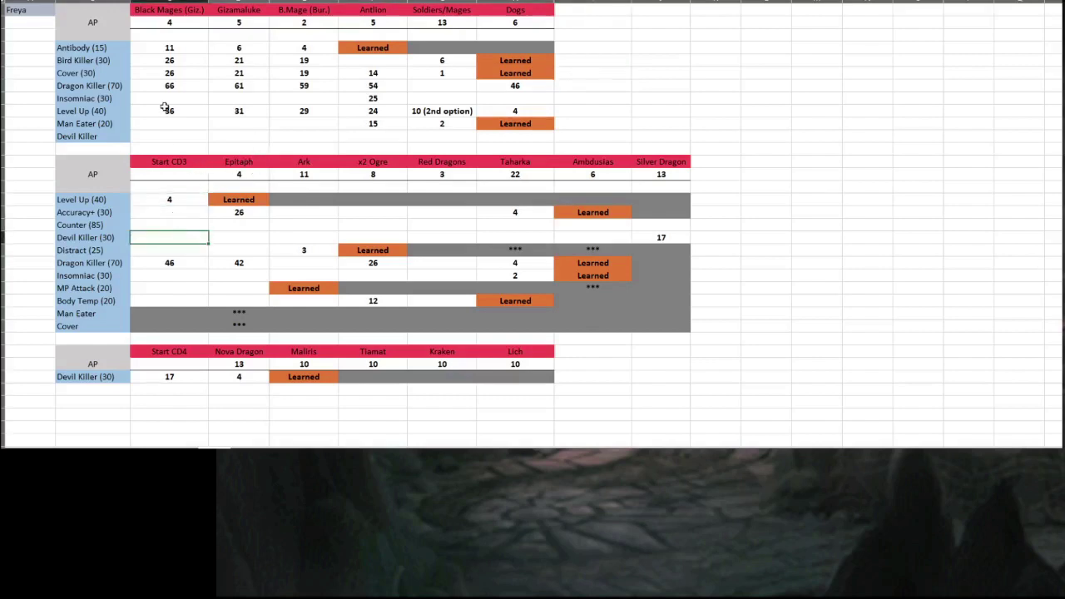
key(ctrl+z)
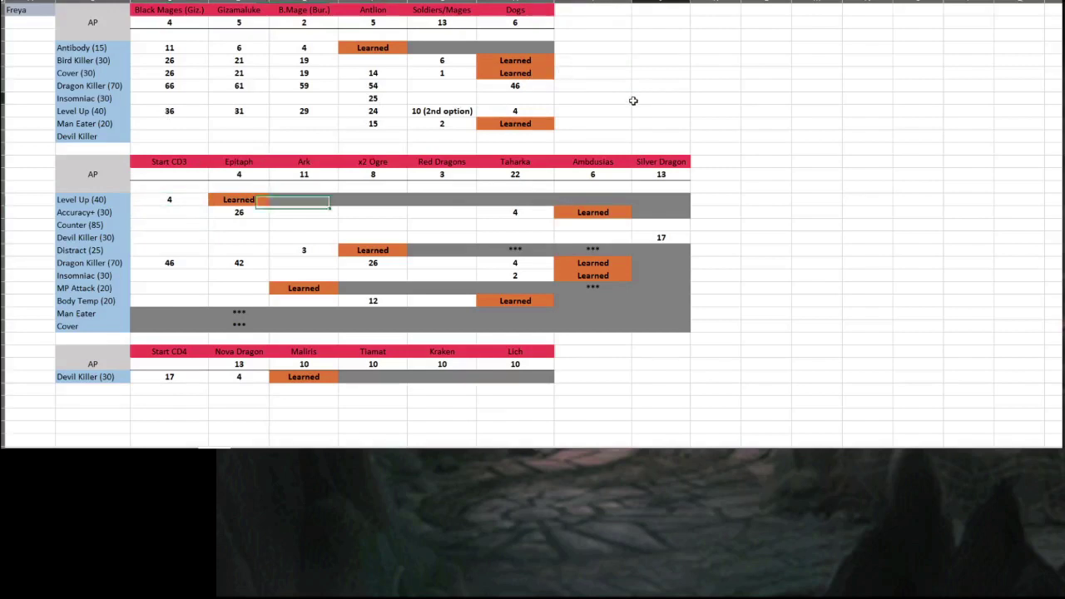
drag(515, 15, 509, 86)
click(566, 82)
click(189, 190)
click(174, 236)
click(172, 251)
key(ctrl+z)
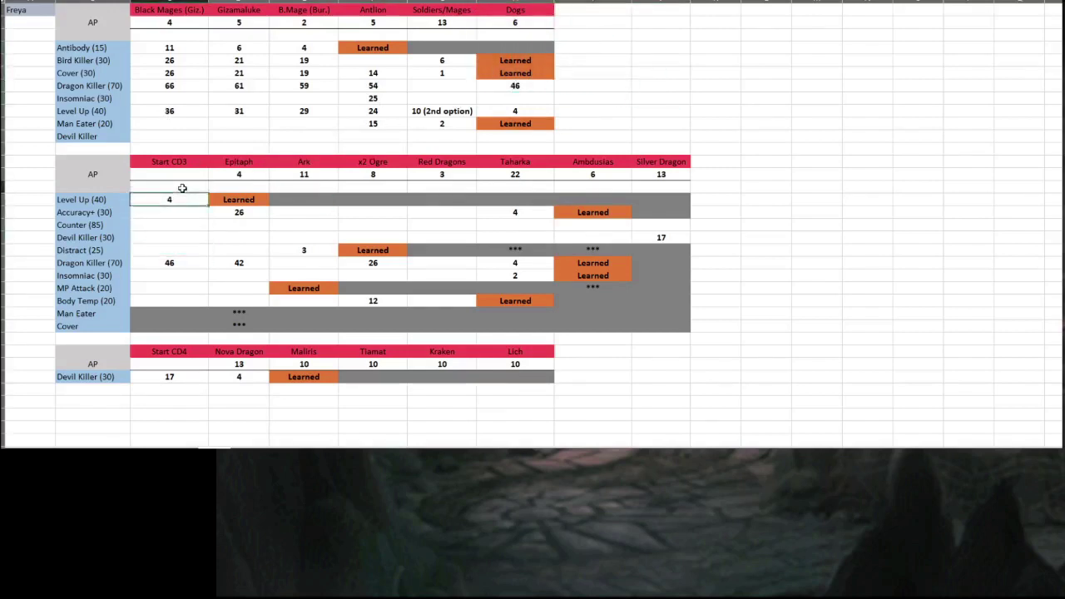
Review Freya's disc 3 ability entries in the Epitaph, Ark and x2 Ogre columns
drag(228, 202, 237, 250)
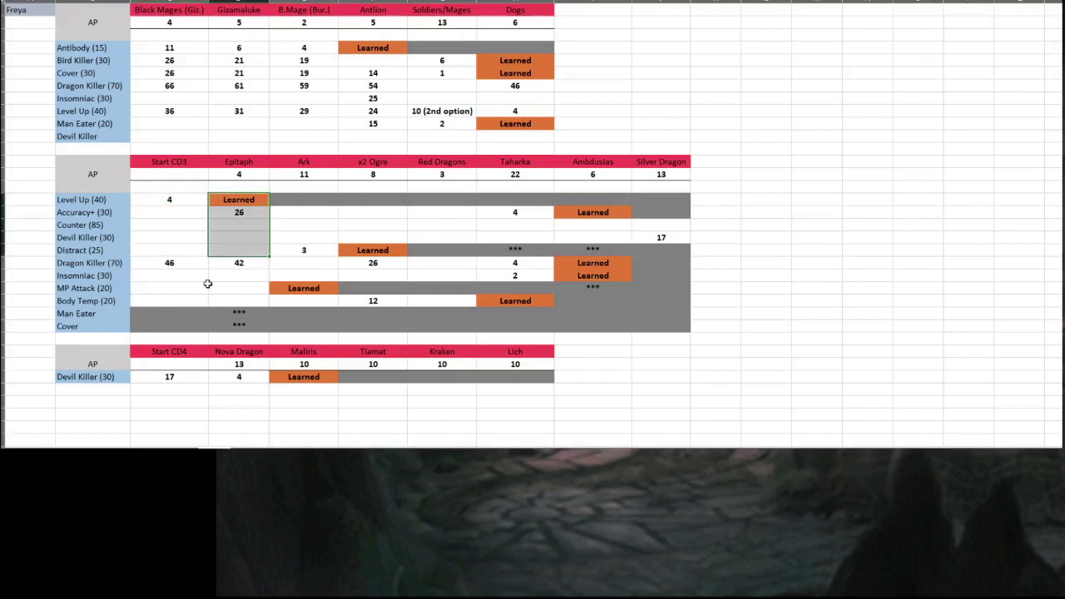
click(227, 238)
drag(233, 199, 232, 206)
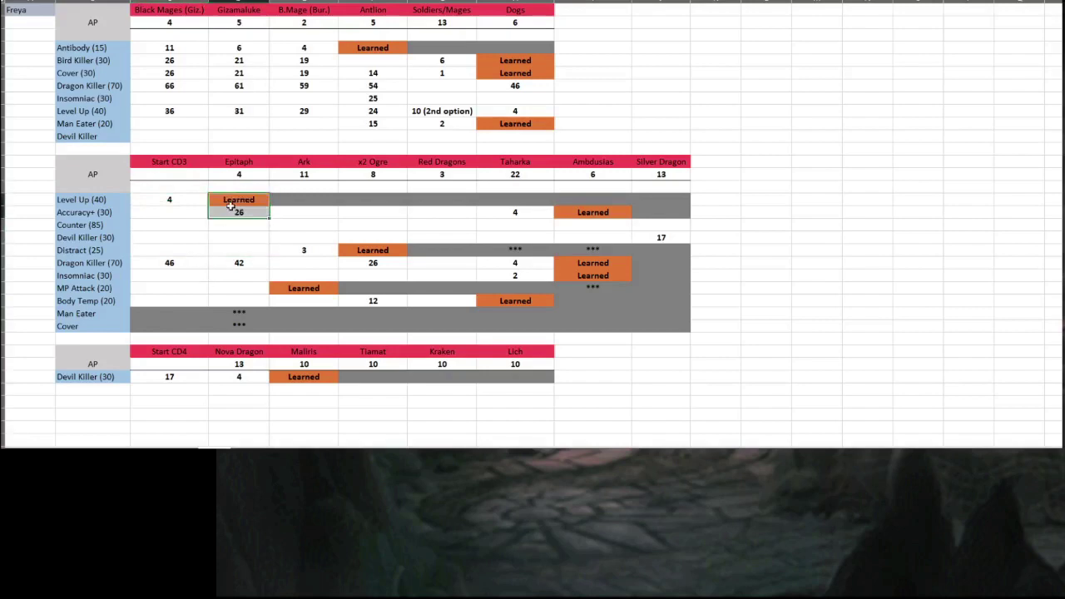
mouse_move(301, 200)
mouse_down()
mouse_move(331, 259)
mouse_move(312, 218)
mouse_move(325, 277)
mouse_move(303, 198)
mouse_up()
click(304, 199)
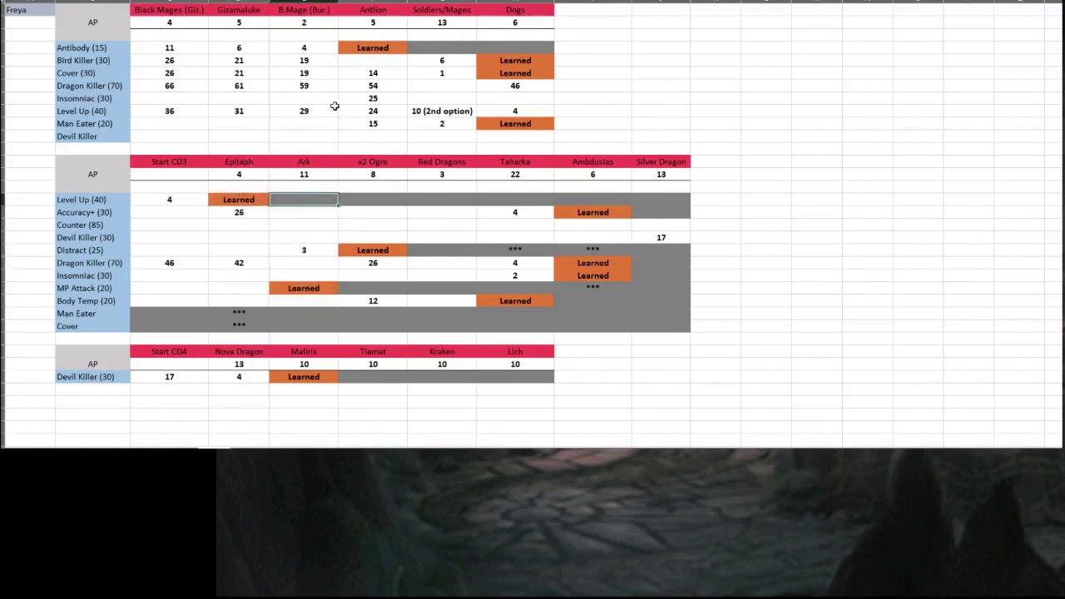
drag(373, 199, 377, 307)
click(373, 276)
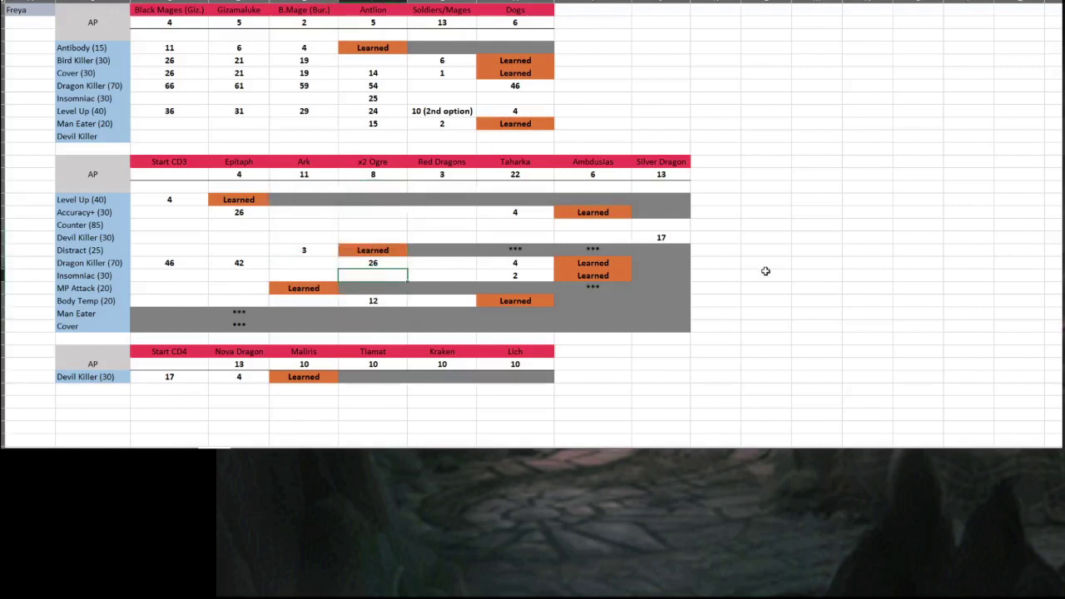
Examine Freya's Taharka column from its AP value down to Body Temp, including the *** marker for Distract
drag(515, 199, 515, 300)
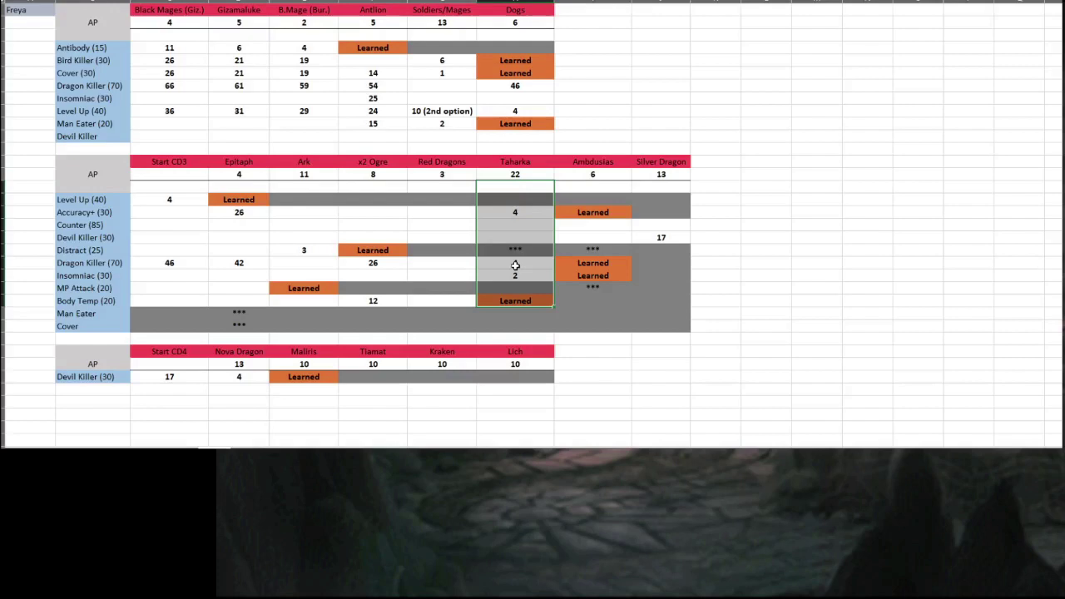
click(533, 240)
drag(665, 291, 143, 223)
click(143, 223)
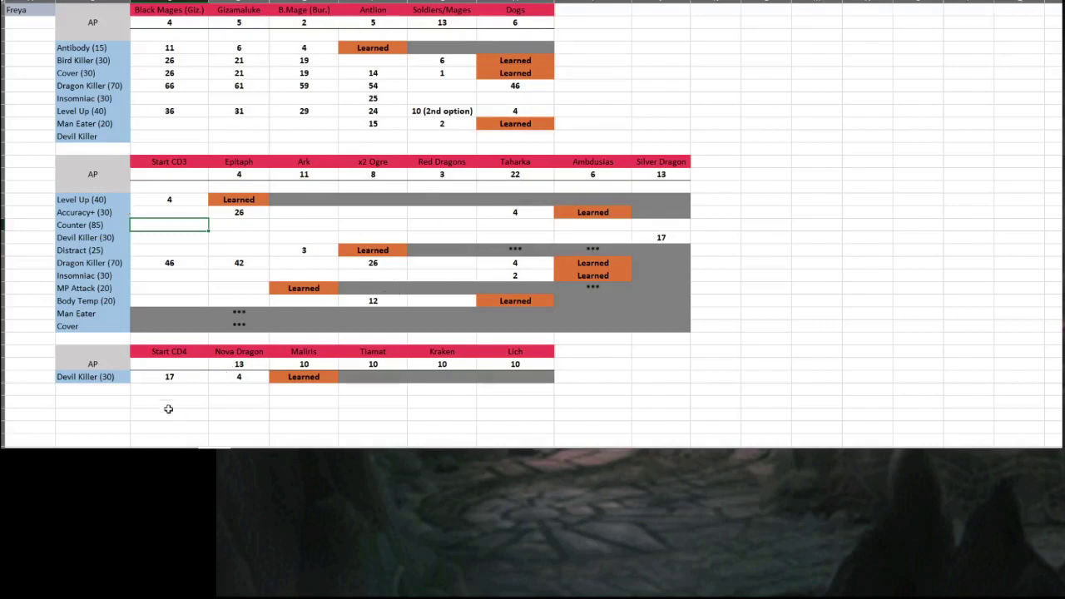
drag(514, 175, 507, 298)
click(517, 177)
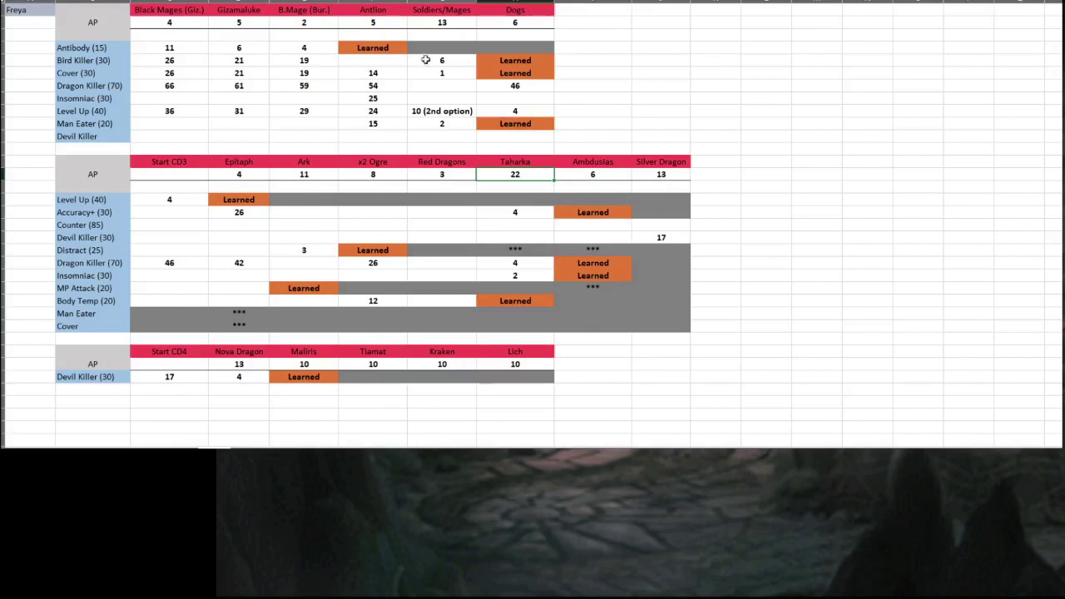
Compare Freya's ability entries in the Taharka column with those in the Ark column
click(513, 211)
drag(290, 199, 295, 280)
drag(522, 178, 516, 265)
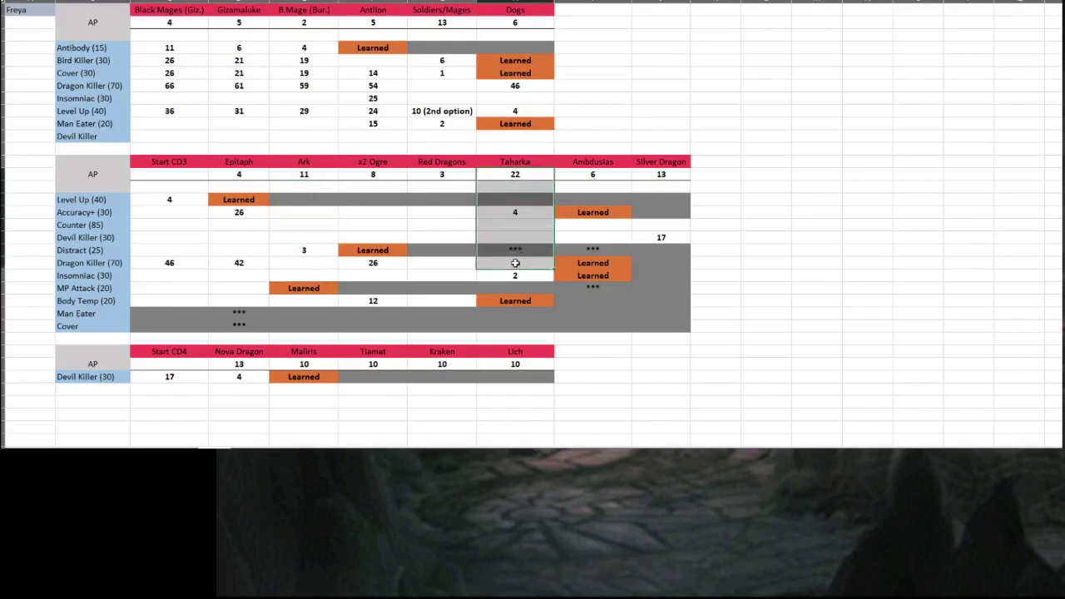
click(511, 204)
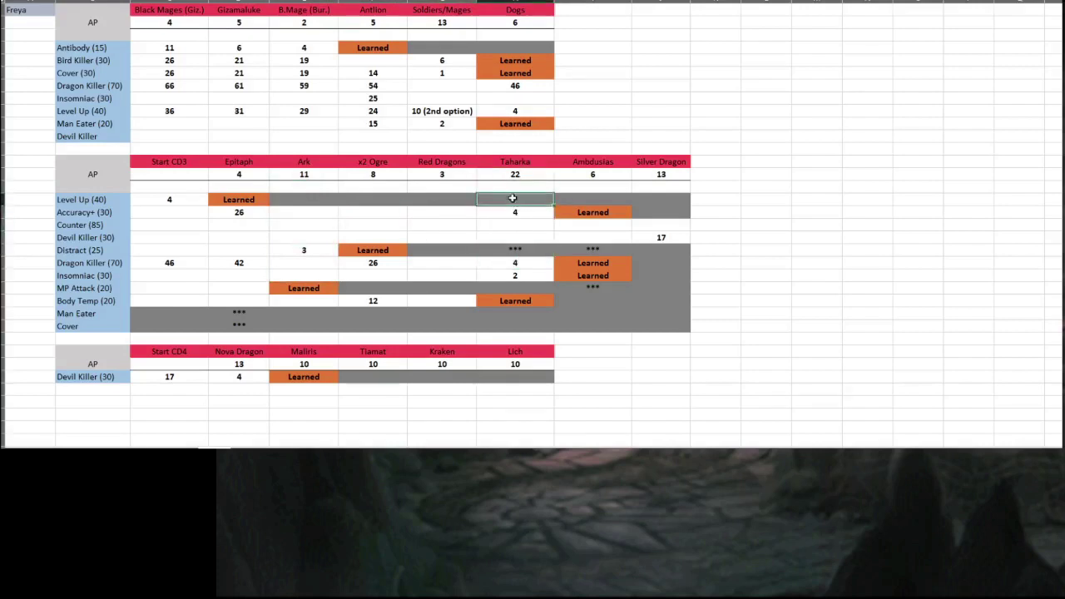
drag(516, 179, 515, 267)
drag(287, 164, 281, 238)
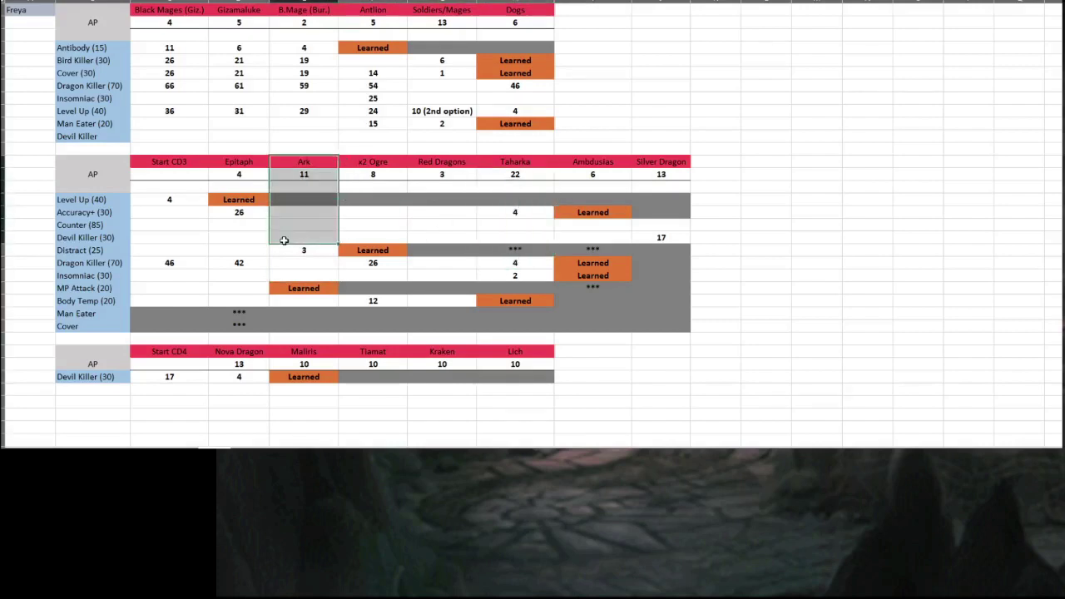
Recheck Freya's Ark entries from Accuracy+ to MP Attack, alongside her full Taharka column and the Ark AP value
drag(518, 172, 516, 239)
click(239, 263)
drag(272, 211, 280, 285)
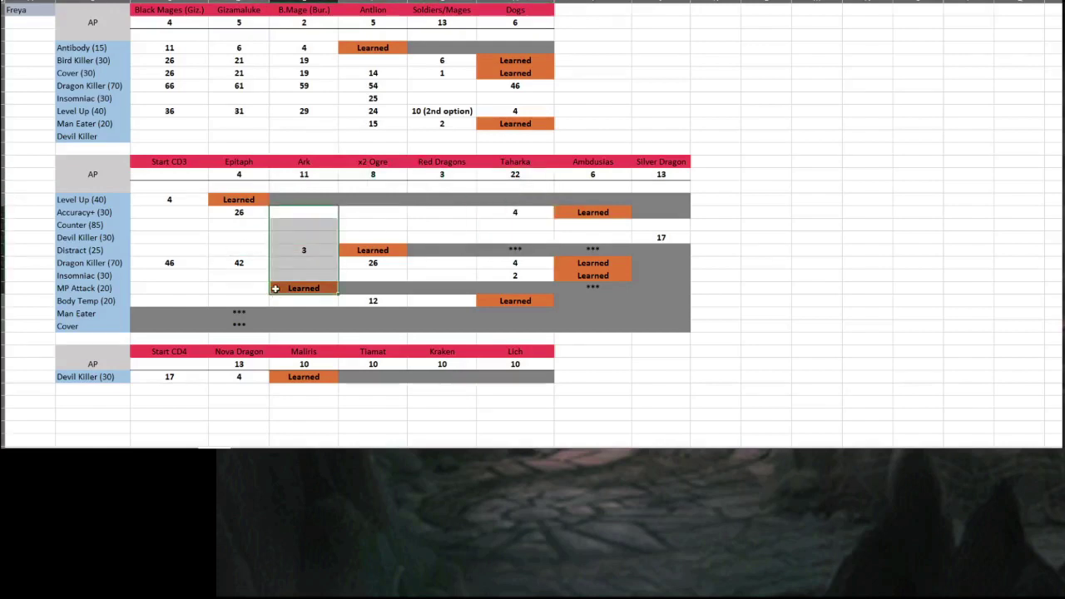
click(280, 274)
drag(508, 190, 516, 329)
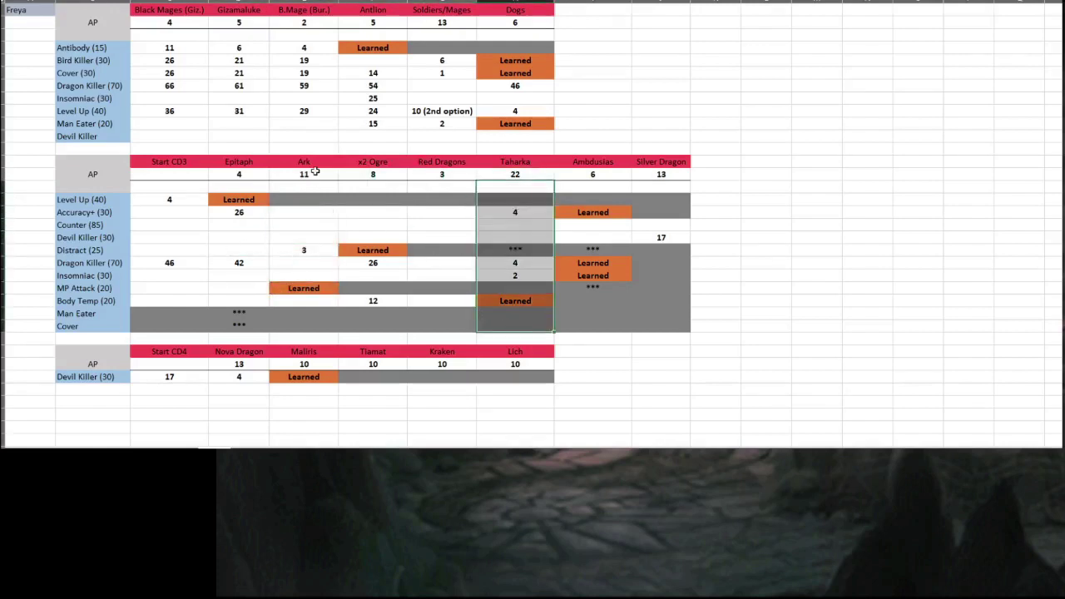
drag(304, 174, 304, 302)
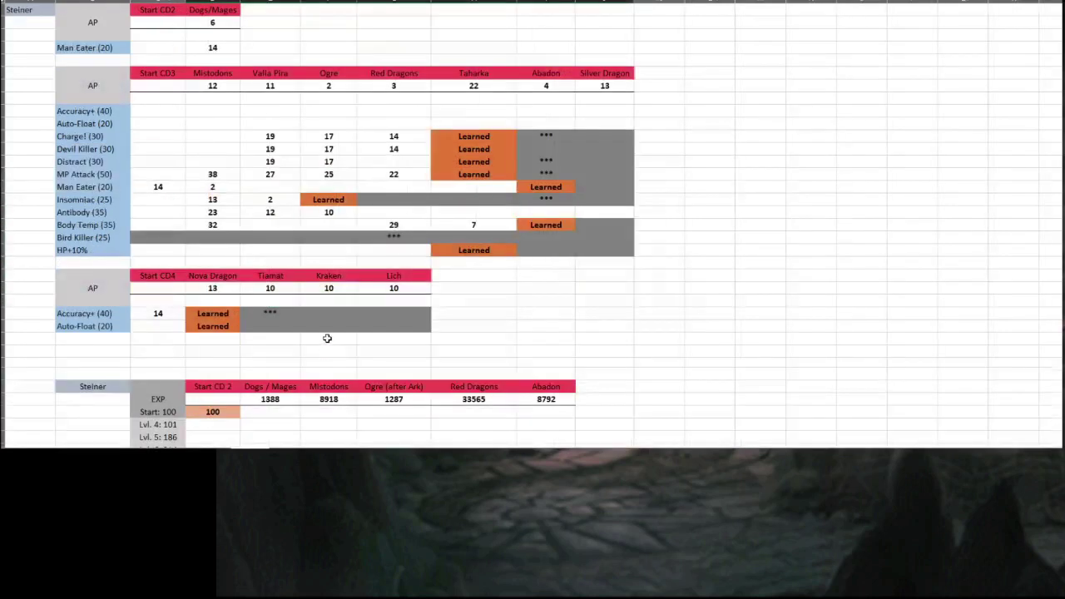
Review Steiner's disc 3 ability entries on his sheet, focusing on the Valia Pira and Taharka columns from Auto-Float to Body Temp
drag(254, 100, 278, 197)
drag(466, 112, 475, 205)
drag(452, 136, 270, 149)
drag(150, 161, 326, 163)
click(171, 173)
drag(473, 136, 487, 225)
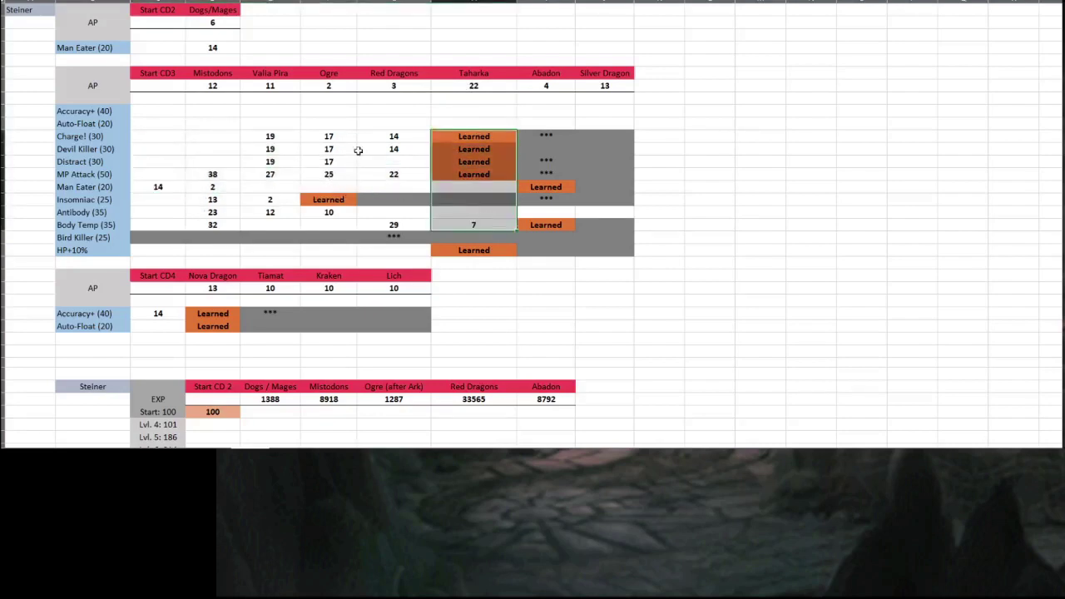
drag(162, 123, 619, 200)
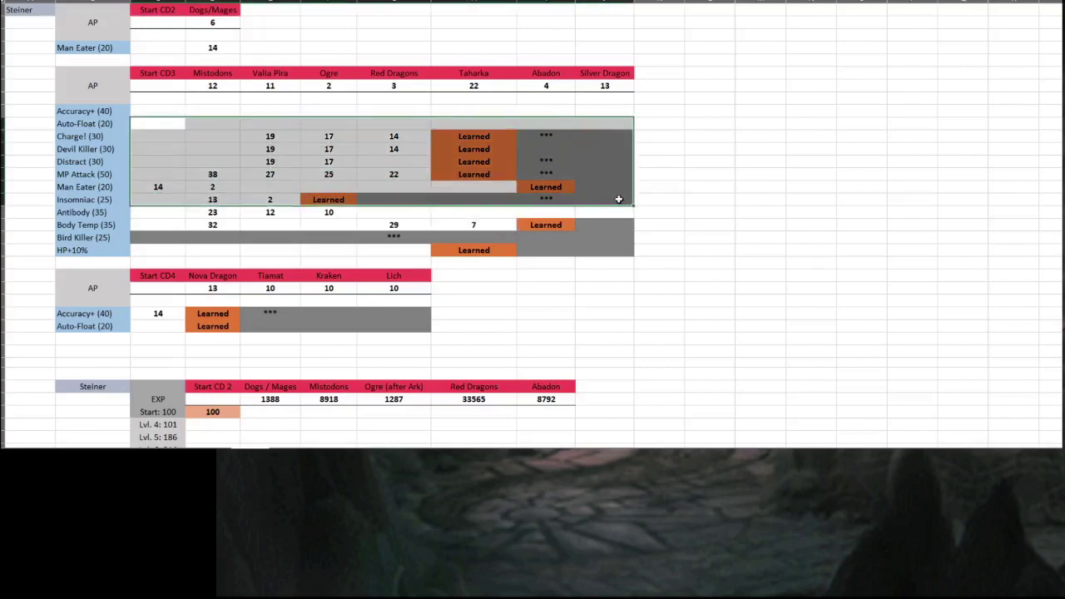
click(293, 161)
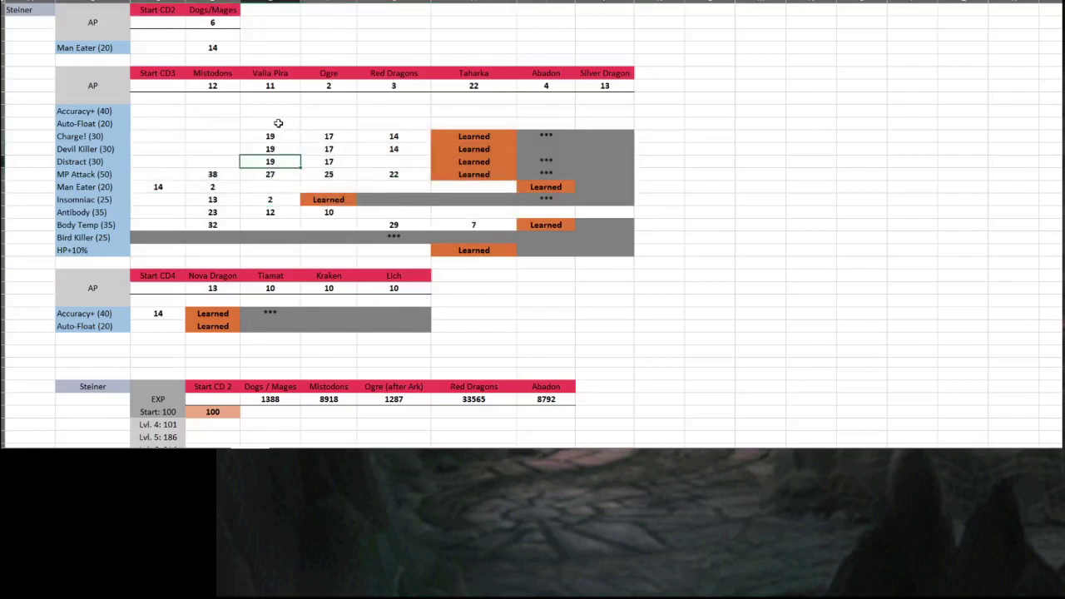
Glance at the sheet containing Flee and Protect Girls, and return to Steiner's sheet
click(210, 444)
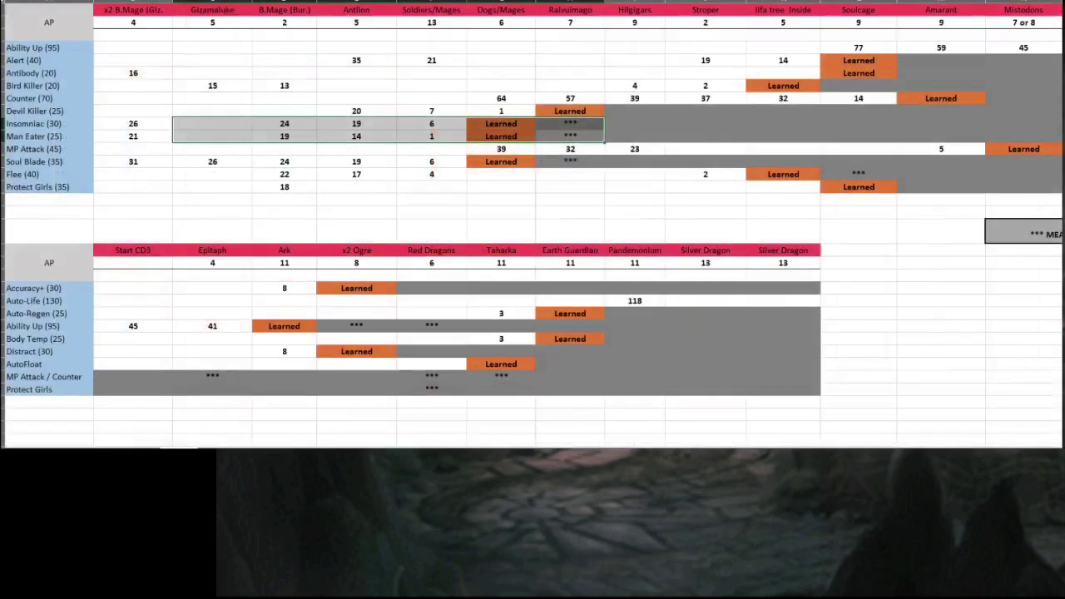
click(373, 148)
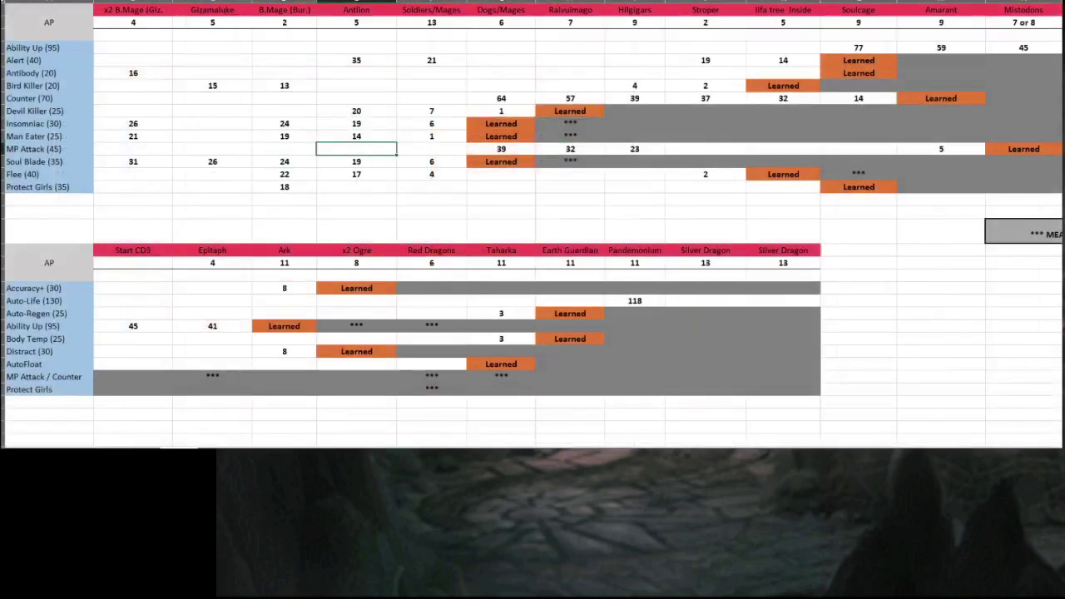
key(ctrl+Page_Down)
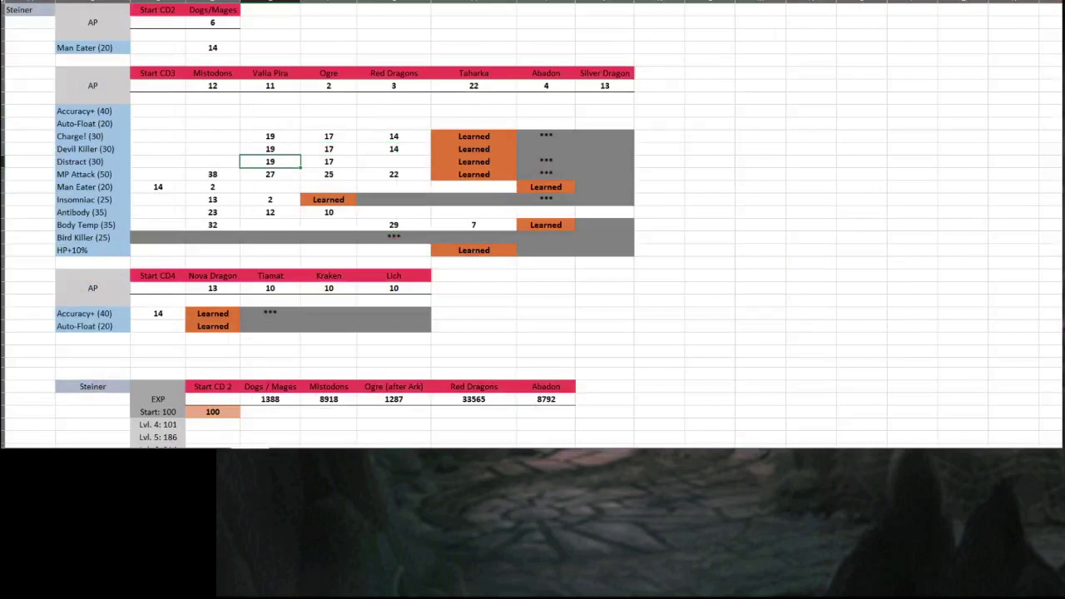
Compare Steiner's Taharka column down to HP+10% with his Valia Pira column from its AP value to Antibody
drag(473, 116, 474, 249)
drag(265, 86, 268, 216)
click(260, 109)
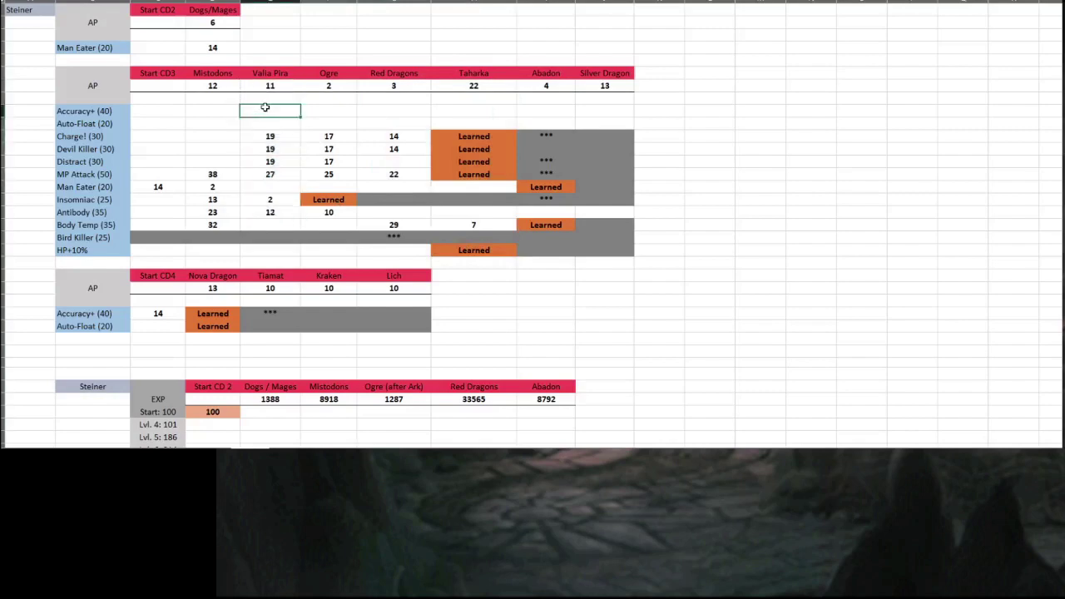
drag(268, 86, 268, 200)
click(261, 223)
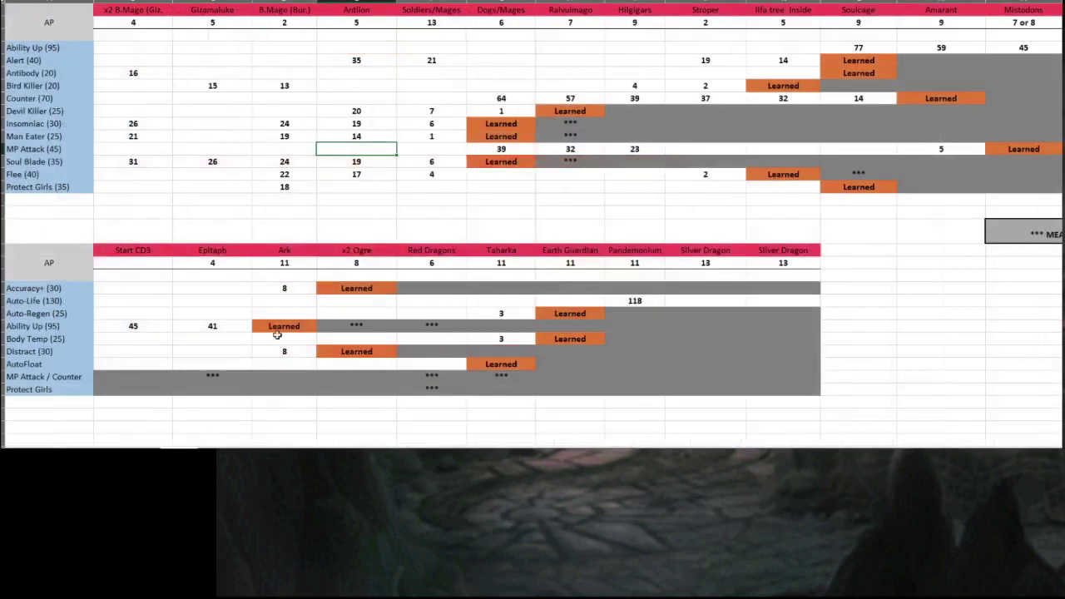
On the sheet containing Protect Girls, examine the ability entries in the Ralvuimago and Hilgigars columns
click(208, 50)
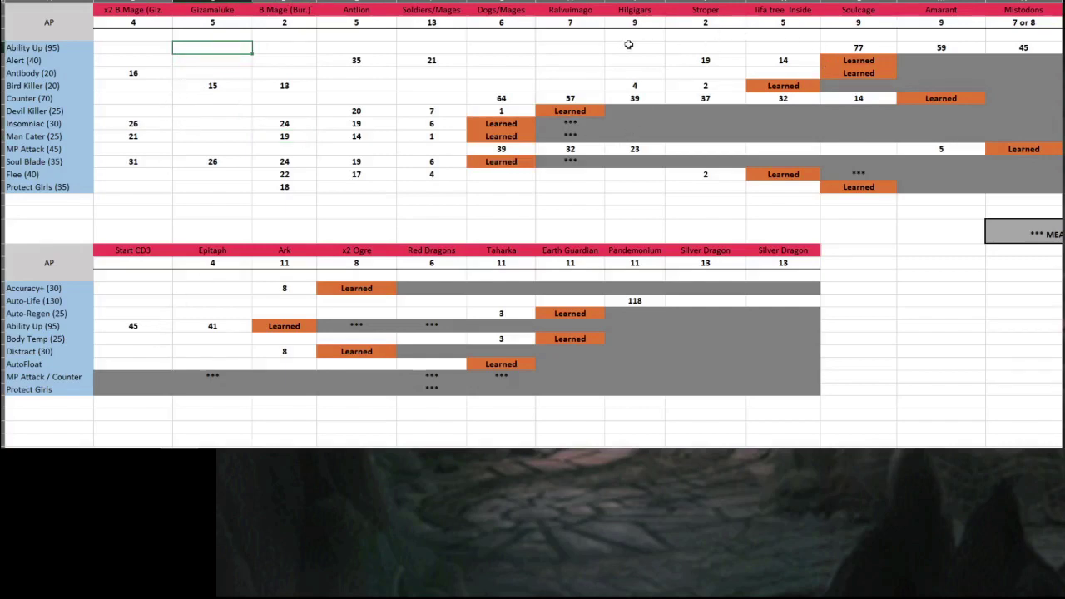
drag(566, 35, 544, 162)
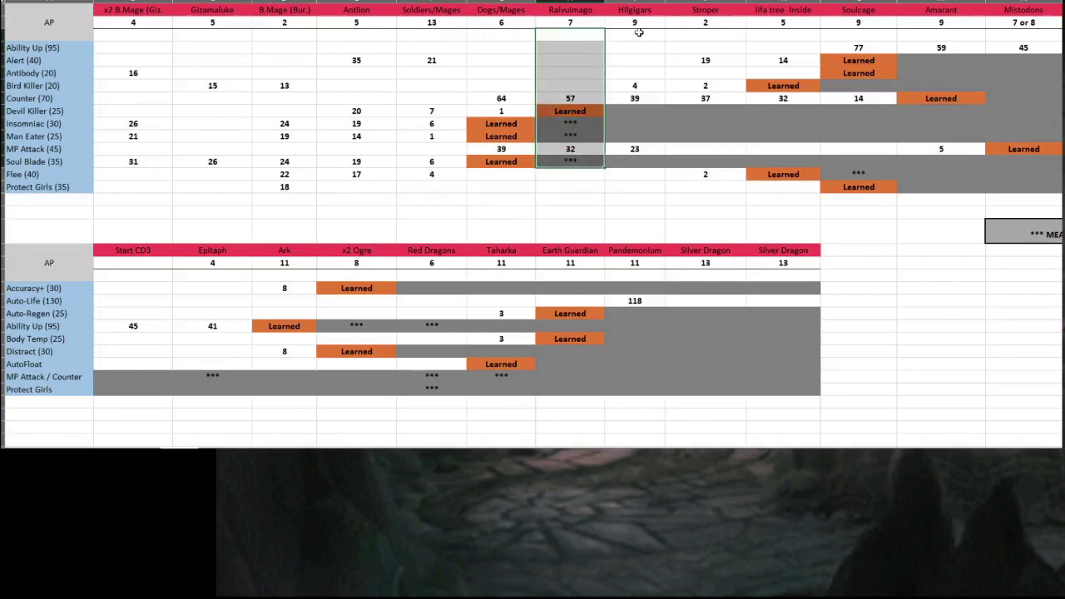
drag(632, 35, 621, 193)
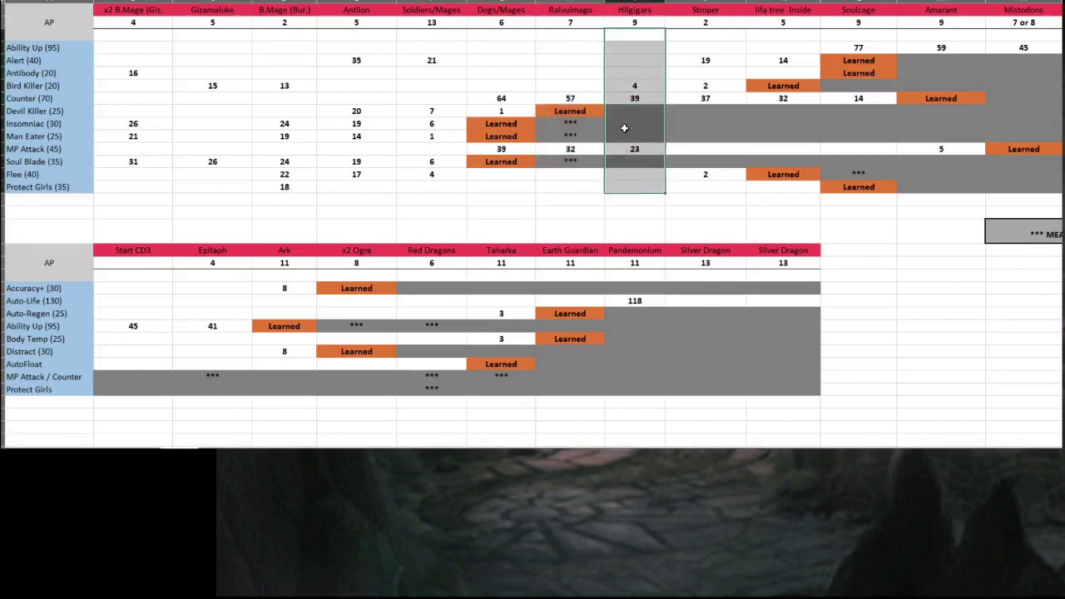
Examine the Soulcage column's ability entries, especially Ability Up, Alert and Antibody, and continue to the Amarant column
drag(835, 36, 830, 238)
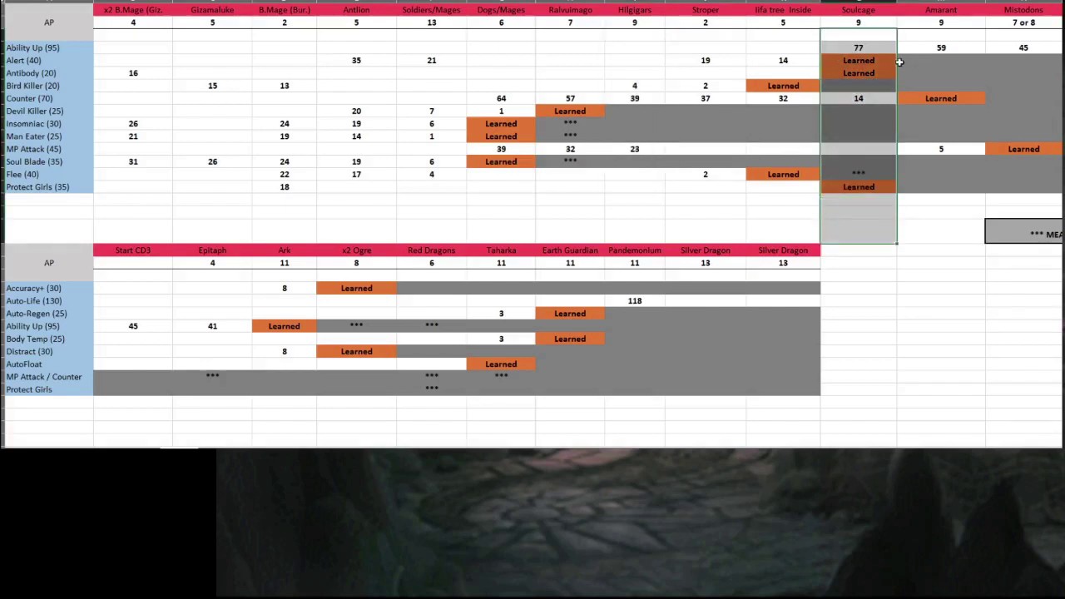
click(874, 45)
drag(857, 60, 852, 73)
click(867, 47)
click(940, 38)
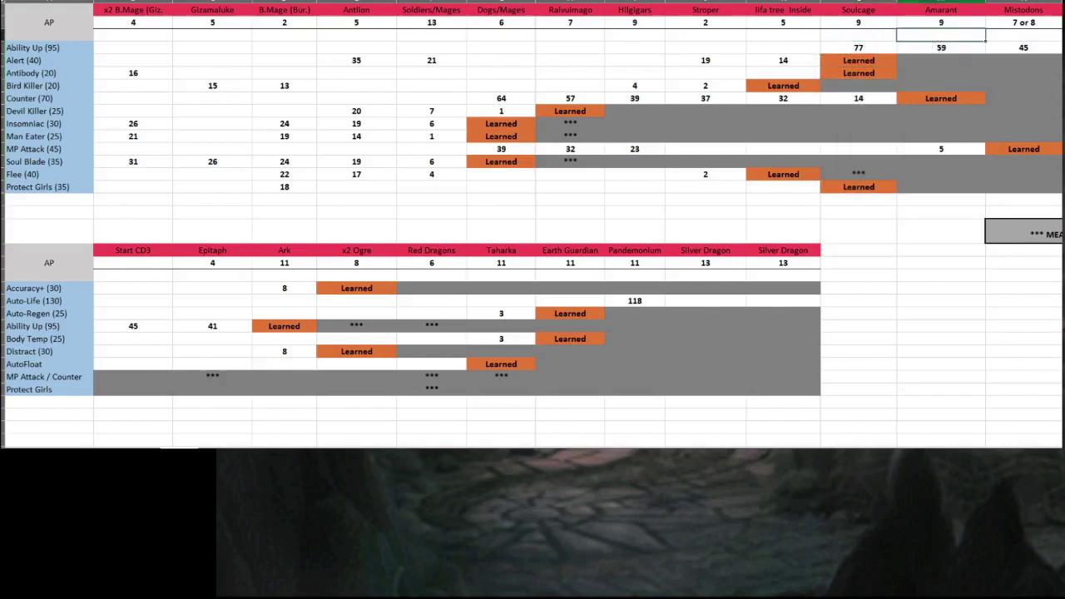
Examine the Mistodons column from Alert to Protect Girls, and bring up the text notes about surviving Nova Dragon
click(1032, 63)
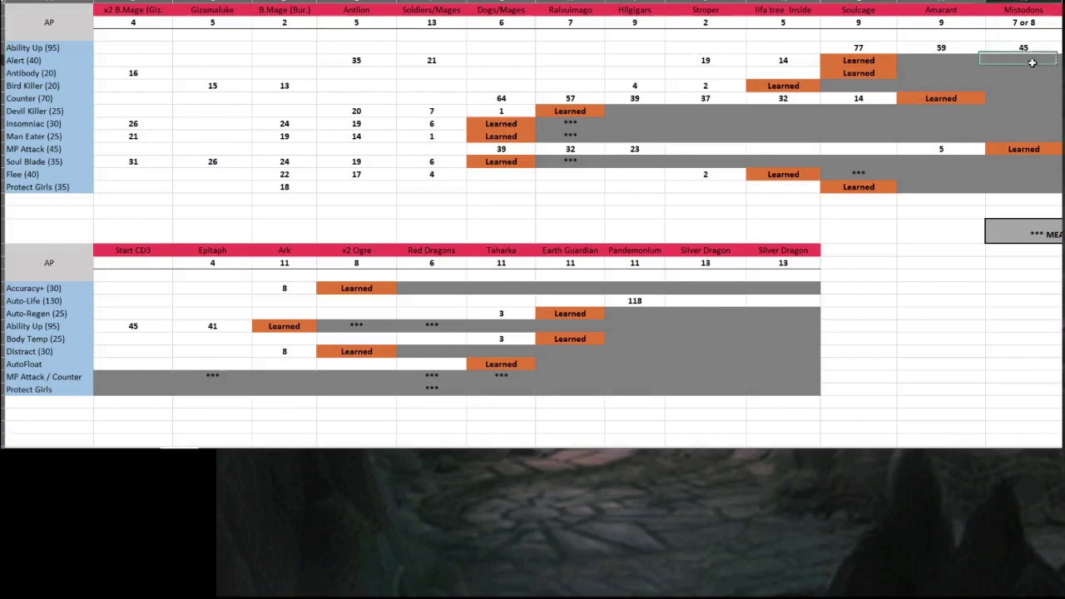
drag(1032, 63, 1036, 196)
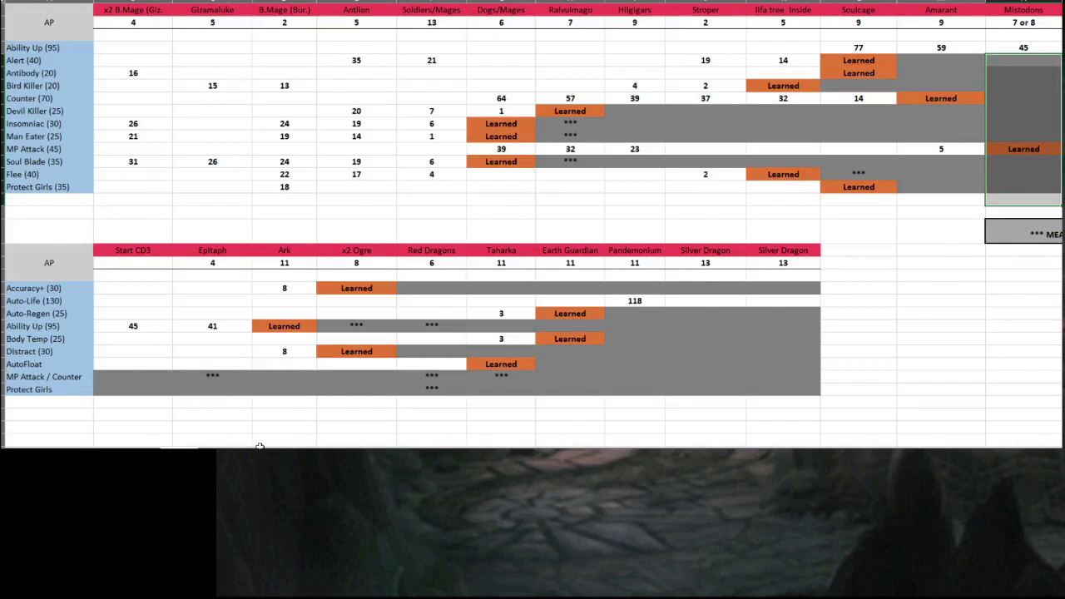
key(alt+Tab)
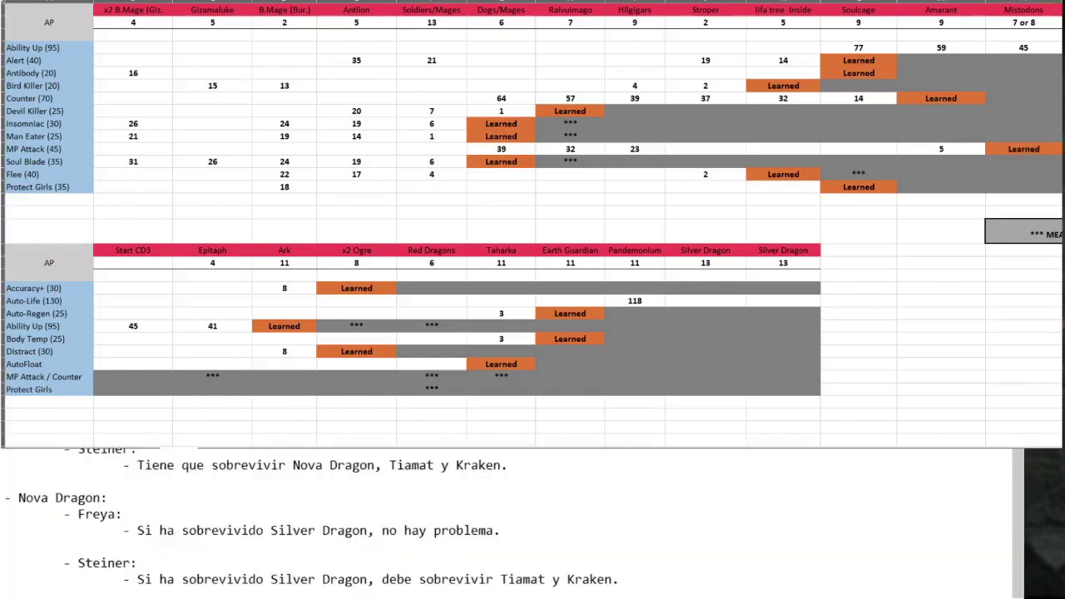